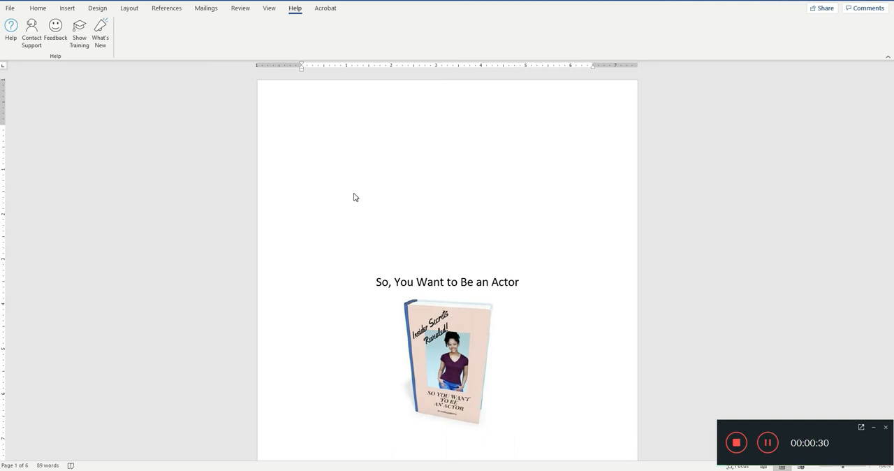
Step: Look through the book manuscript from the cover to the Chapter 1 page marked as the start of page numbering
scroll(354, 197, down, 7)
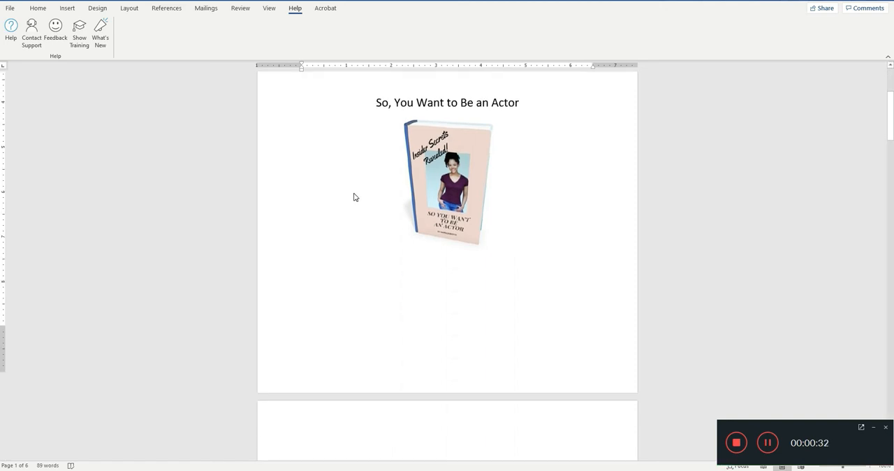
scroll(354, 197, down, 7)
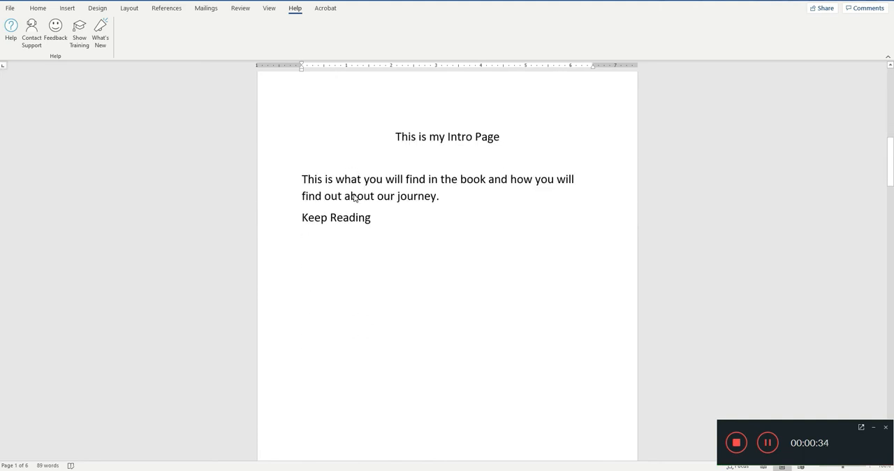
scroll(354, 198, down, 8)
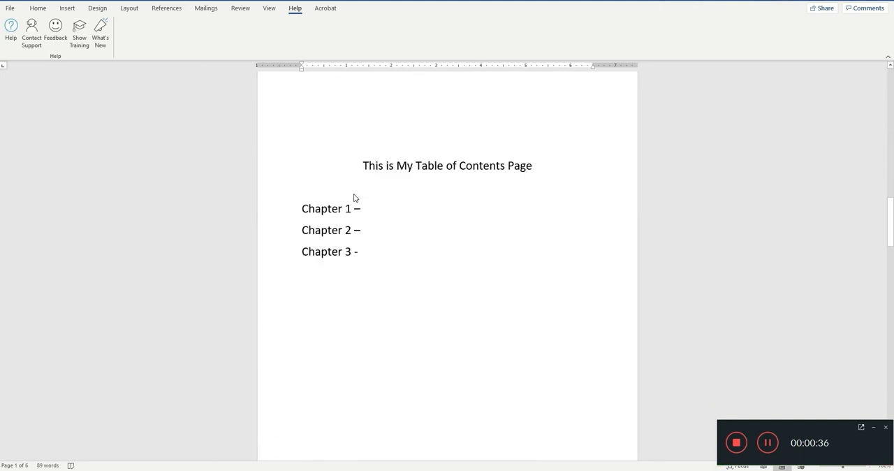
scroll(353, 197, down, 7)
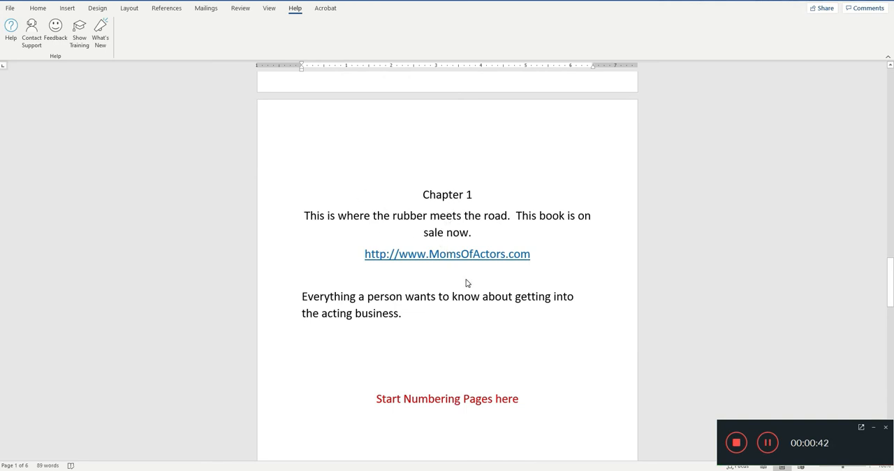
scroll(467, 282, up, 1)
scroll(455, 273, down, 5)
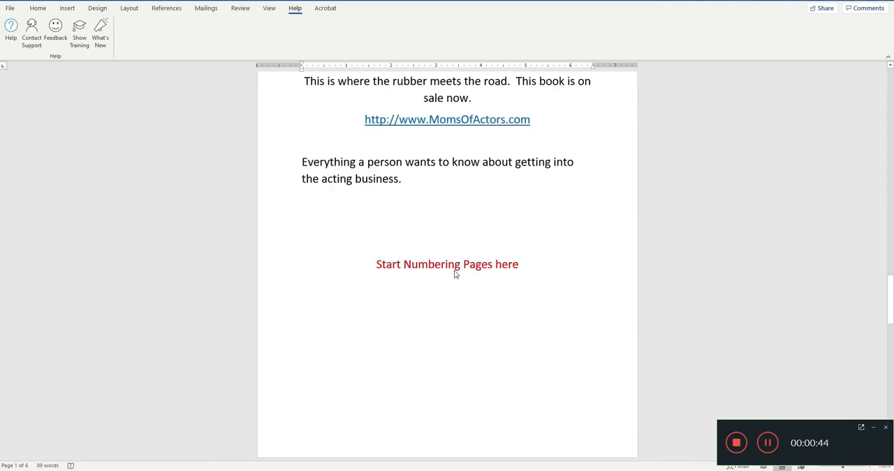
scroll(451, 265, up, 3)
scroll(451, 267, up, 15)
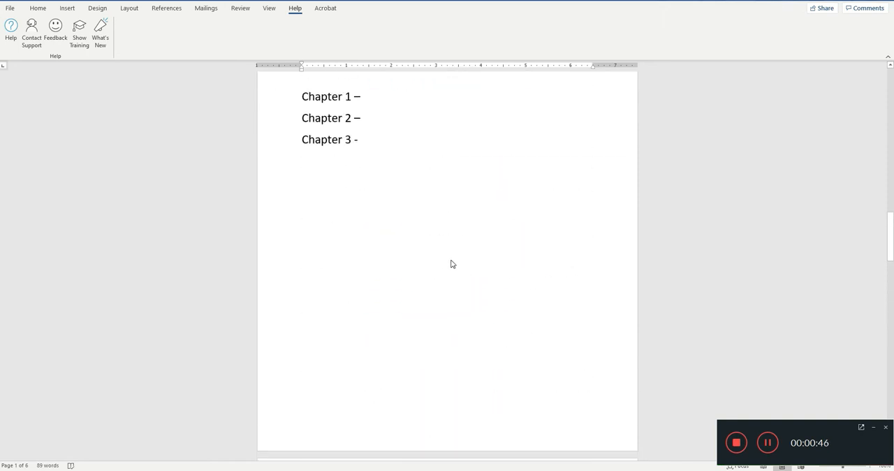
scroll(439, 255, up, 3)
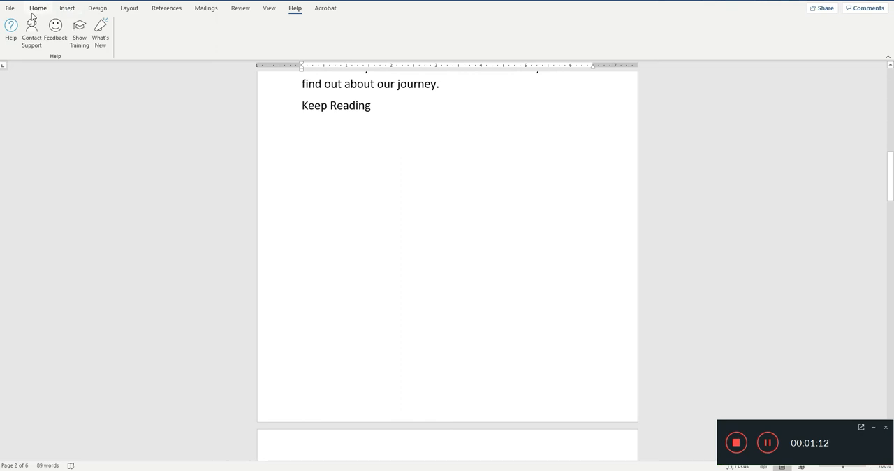
Step: Insert a Plain Number 2 page number at the bottom of the page for the cover page's footer
click(67, 9)
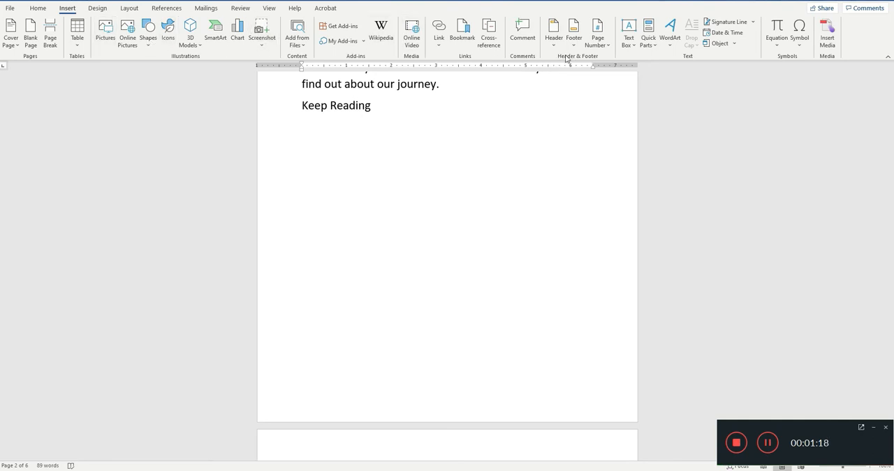
click(603, 44)
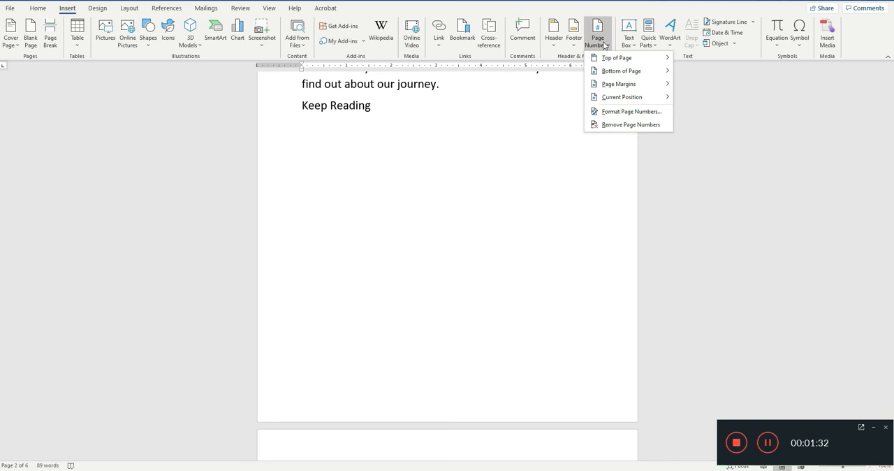
mouse_move(618, 72)
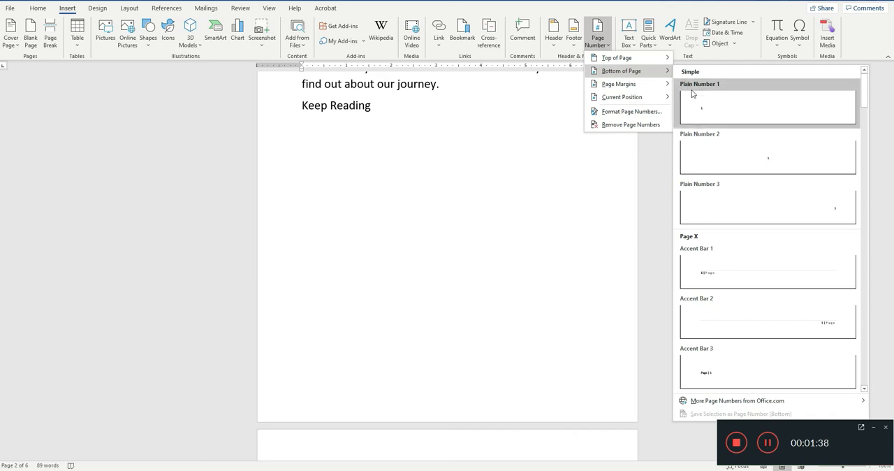
click(706, 159)
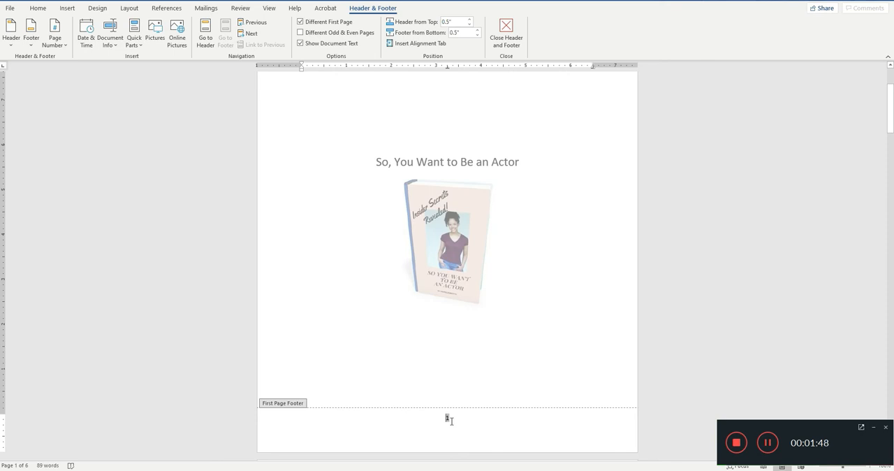
Step: Add a Plain Number 2 page number at the bottom of the Intro page, in the regular footer
scroll(453, 420, down, 10)
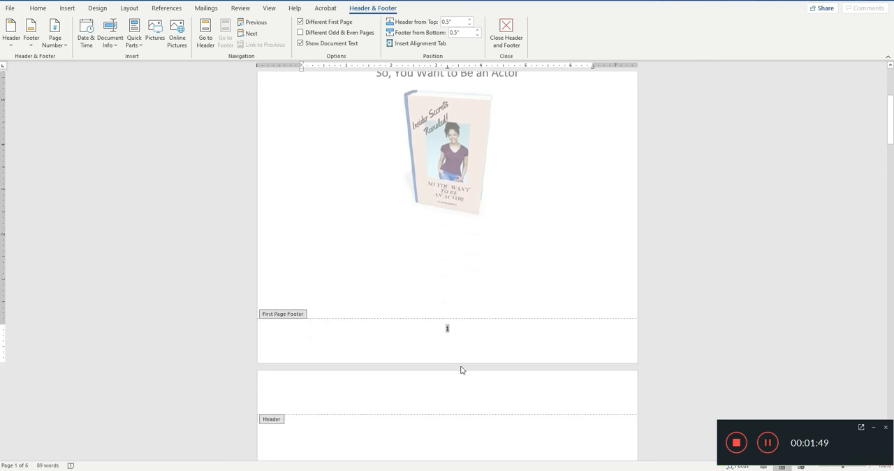
scroll(472, 349, down, 9)
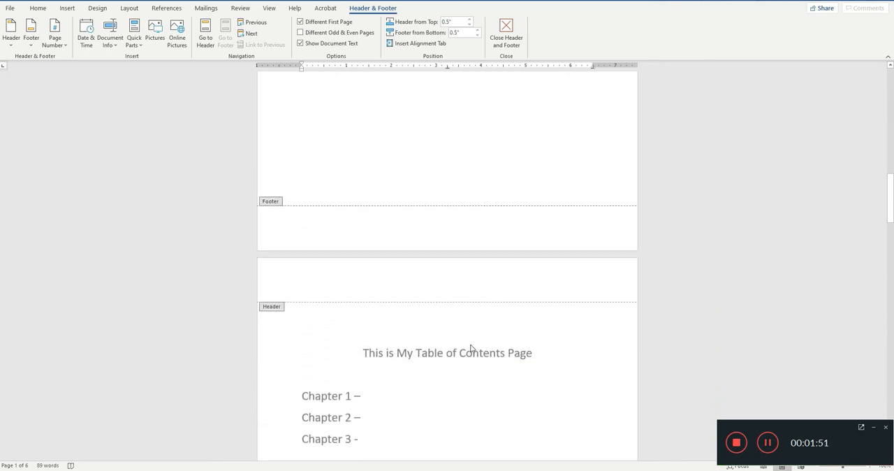
click(447, 199)
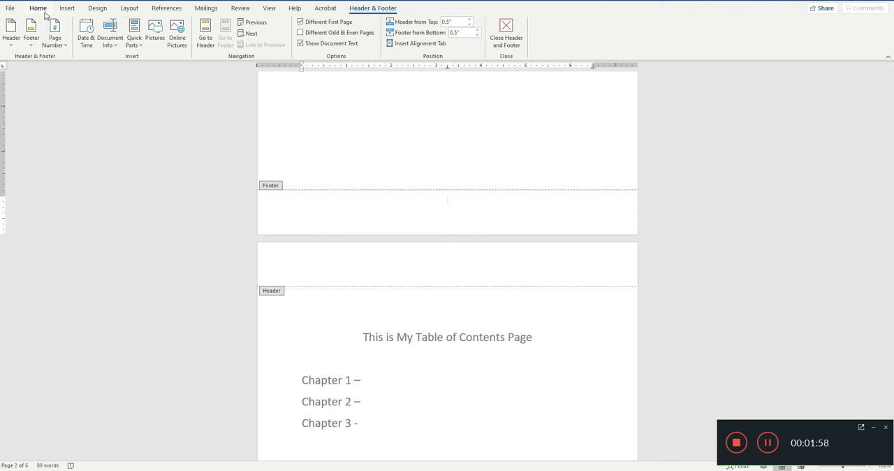
click(62, 39)
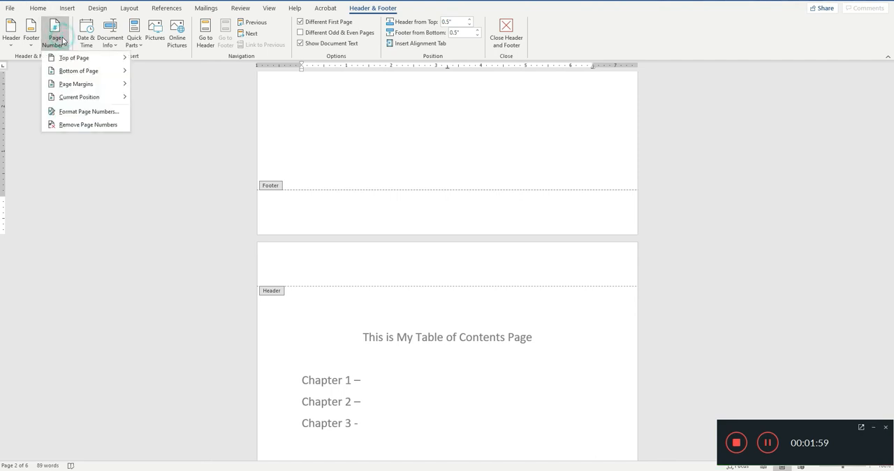
click(88, 72)
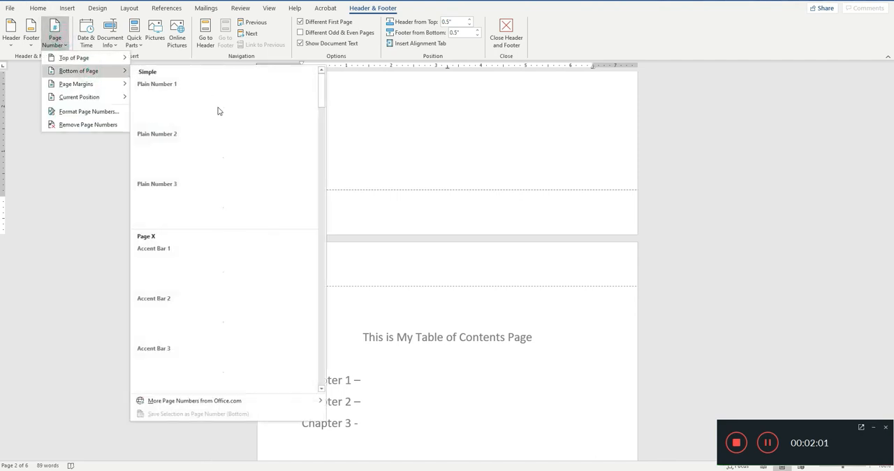
click(231, 162)
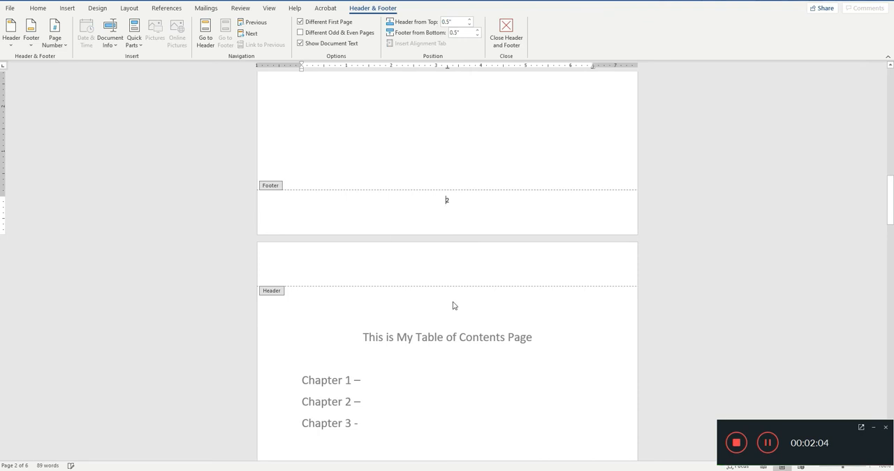
Step: Check the footer page numbers through the document's last page and close header and footer editing
scroll(463, 282, down, 15)
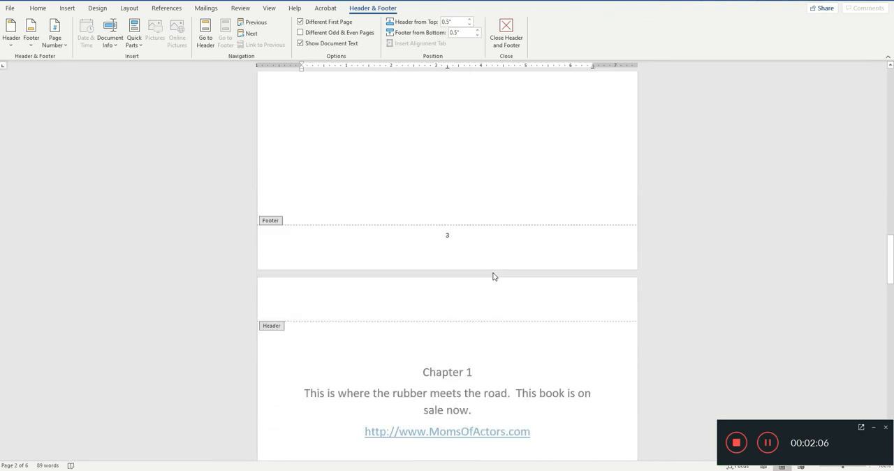
scroll(498, 274, down, 10)
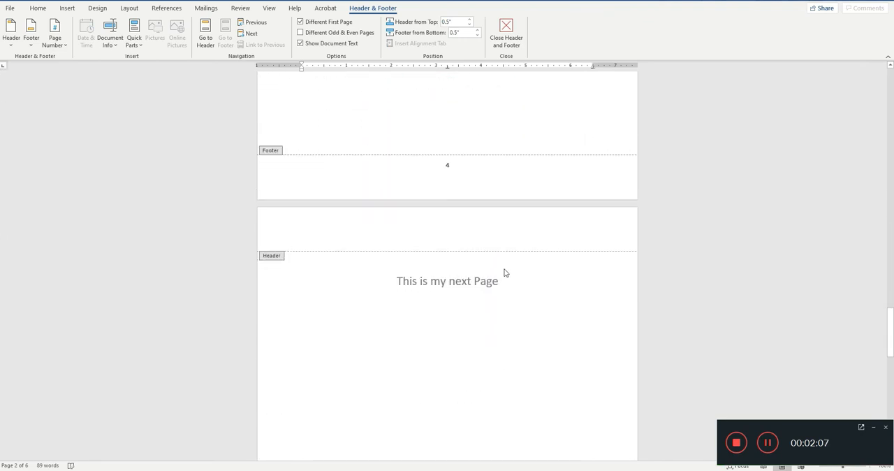
scroll(503, 270, up, 7)
scroll(506, 270, down, 10)
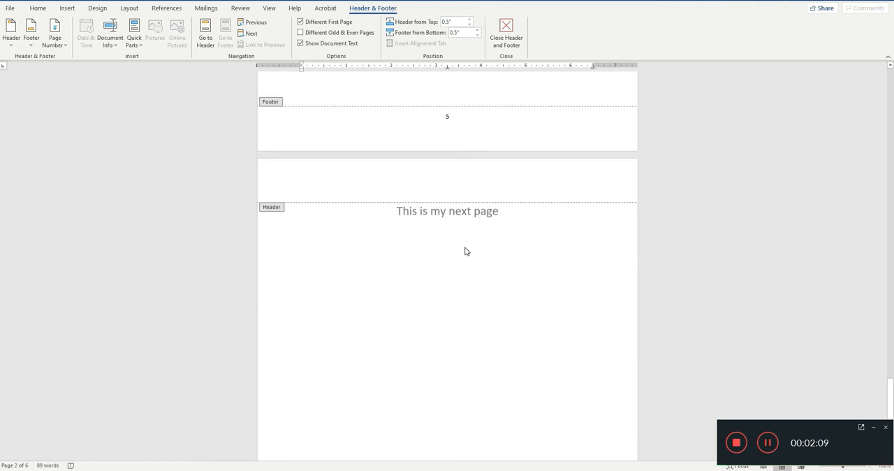
scroll(451, 269, up, 15)
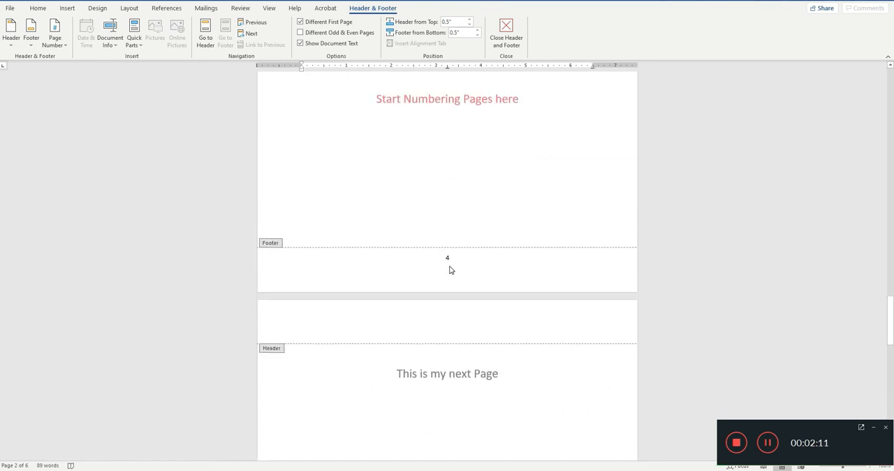
scroll(449, 267, up, 5)
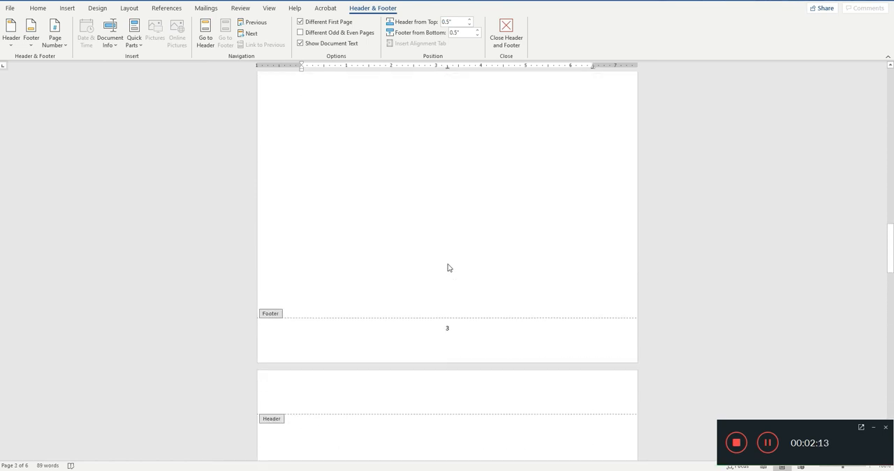
scroll(455, 248, up, 6)
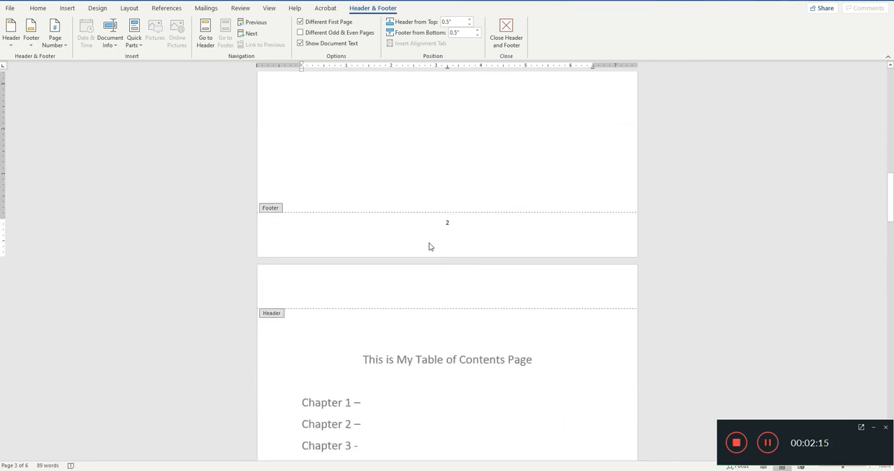
scroll(361, 238, up, 3)
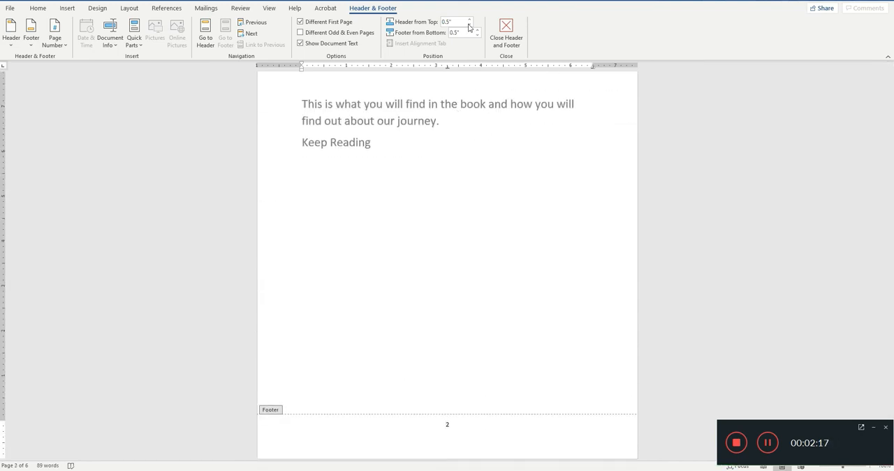
click(509, 29)
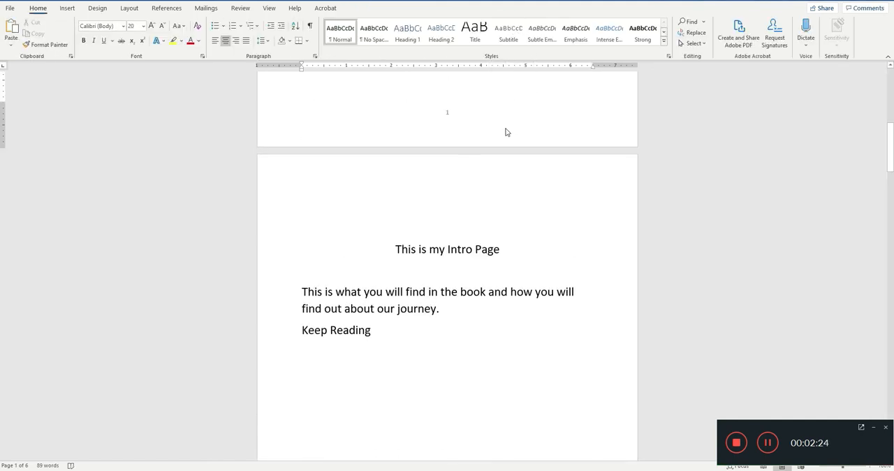
Step: Examine which pages carry numbers, from the cover through the front matter to the Chapter 1 page
scroll(505, 130, up, 3)
scroll(505, 130, up, 8)
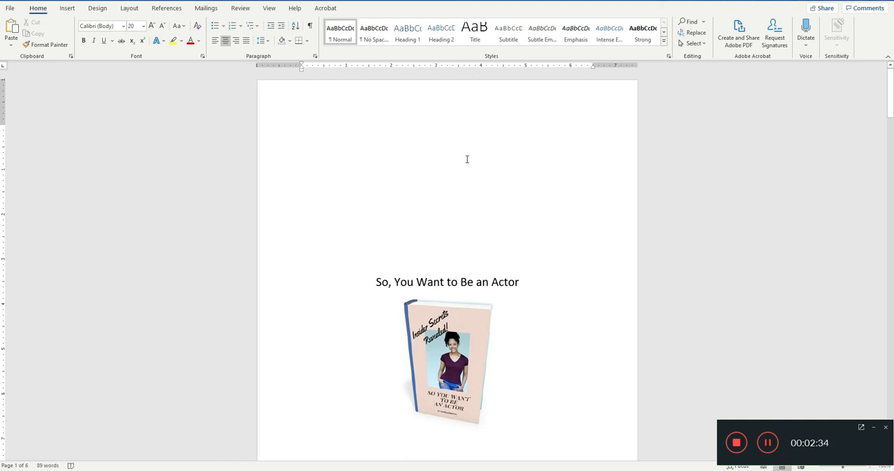
scroll(467, 160, down, 5)
scroll(467, 158, down, 5)
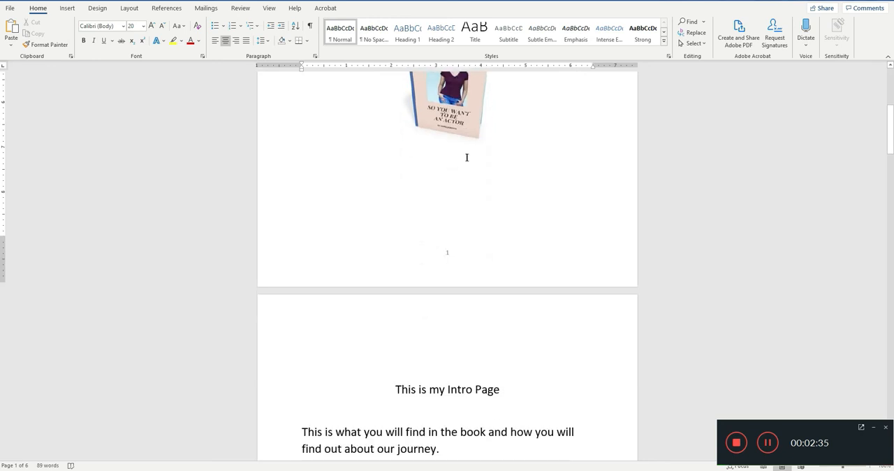
scroll(466, 157, down, 5)
scroll(466, 156, up, 1)
scroll(466, 157, up, 5)
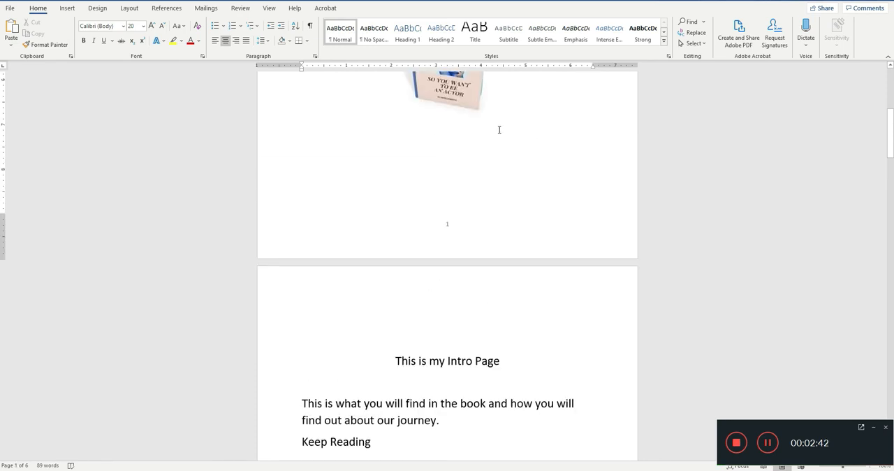
scroll(396, 104, up, 2)
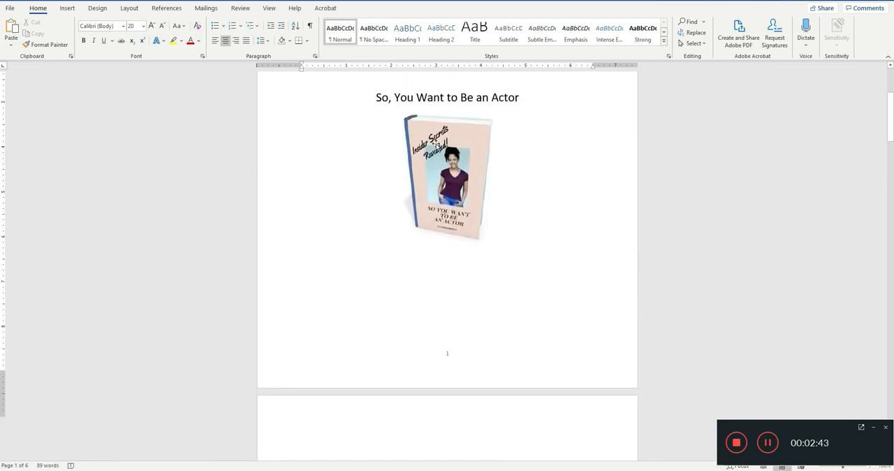
scroll(461, 204, down, 2)
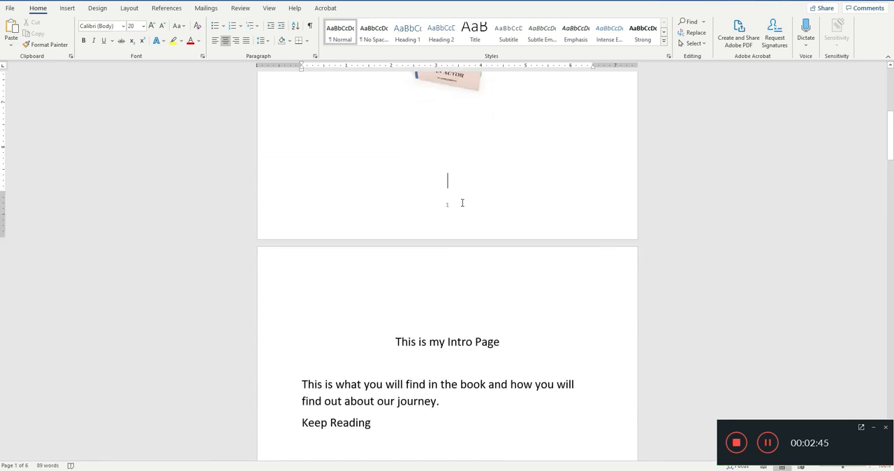
scroll(463, 203, down, 6)
scroll(465, 202, down, 6)
scroll(463, 201, down, 4)
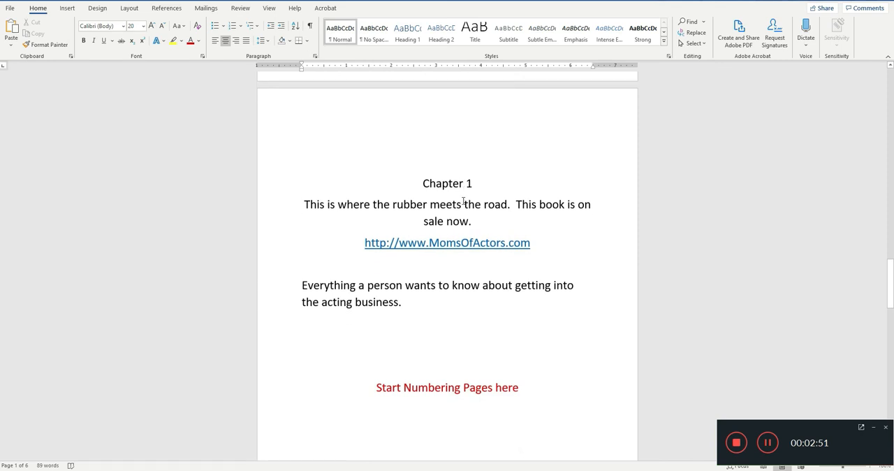
scroll(462, 201, down, 1)
scroll(502, 331, up, 5)
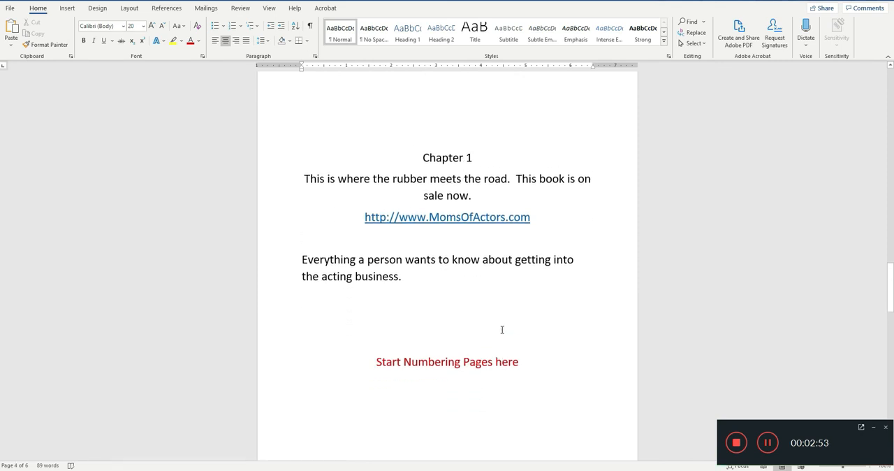
Step: Insert a Next Page section break below the chapter list on the Table of Contents page
scroll(502, 329, up, 1)
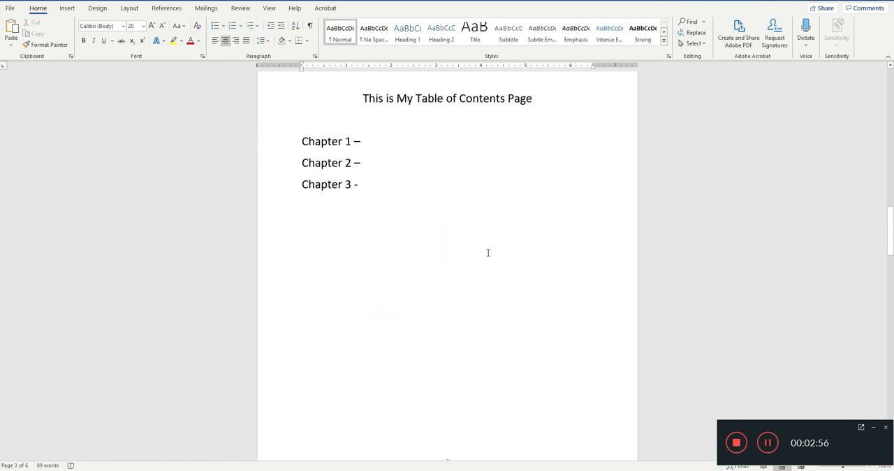
click(464, 251)
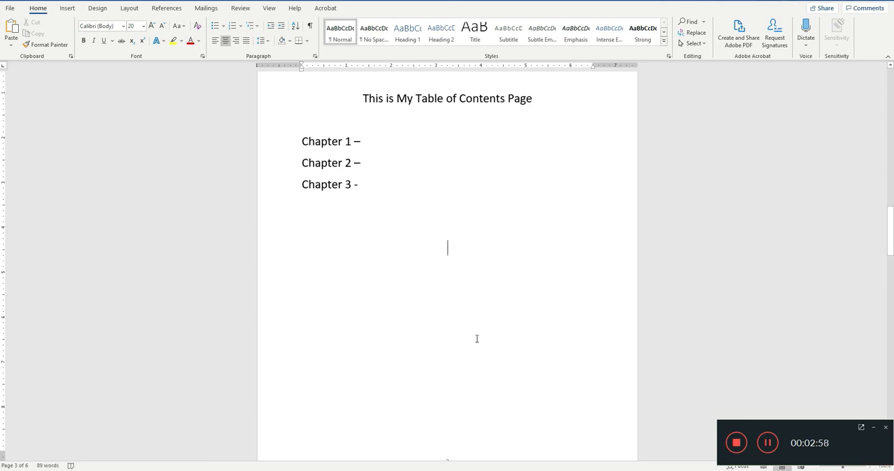
click(437, 310)
click(123, 9)
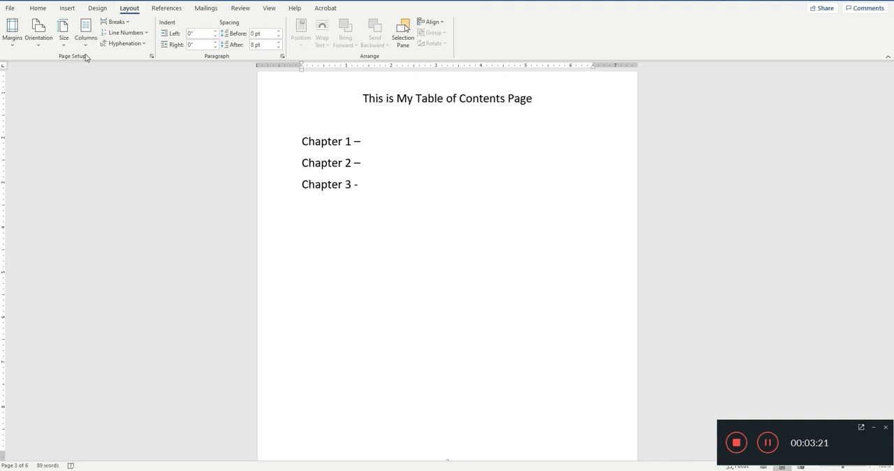
click(115, 22)
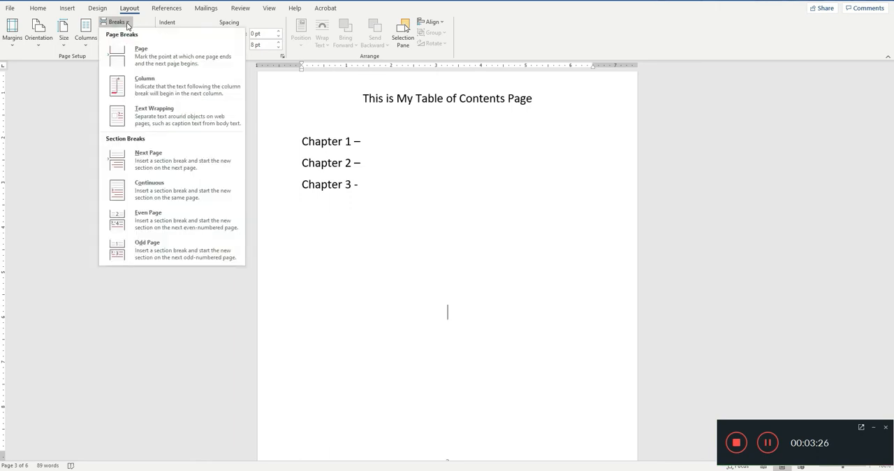
click(160, 165)
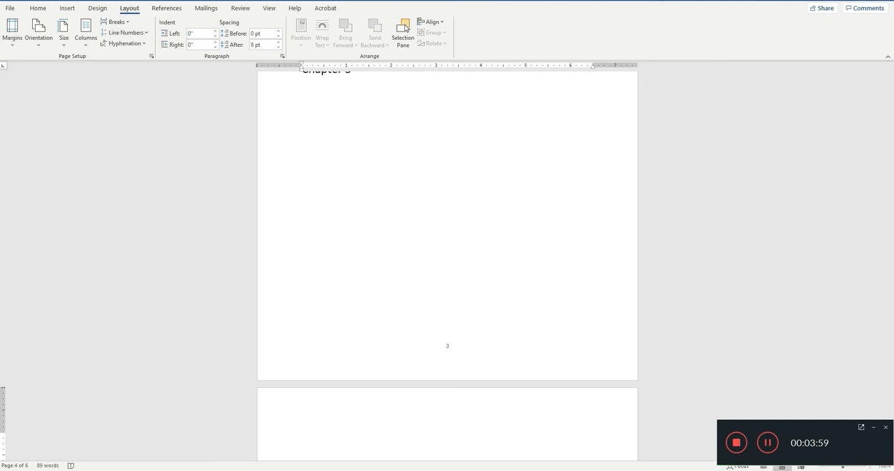
Step: Show the paragraph marks and check the section break between the Table of Contents page and the Chapter 1 page
click(40, 8)
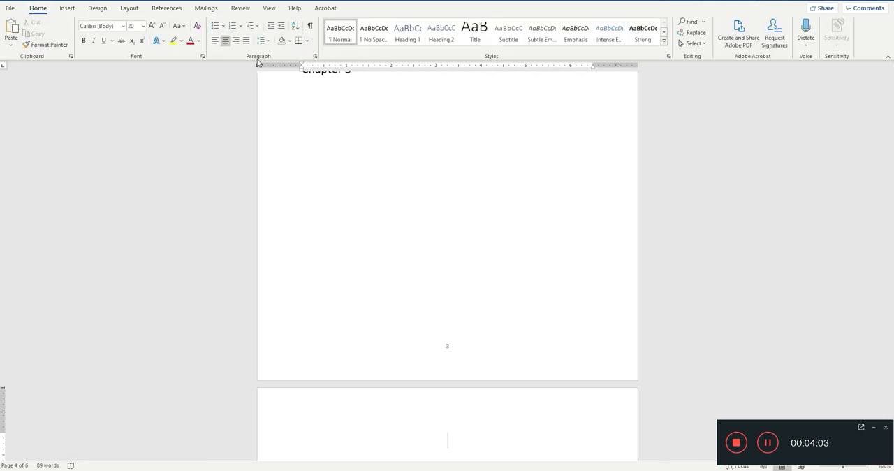
click(310, 30)
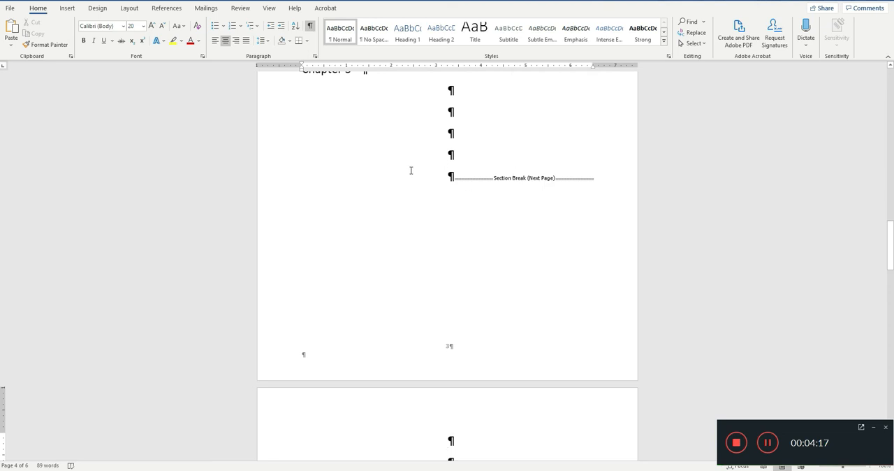
scroll(454, 189, down, 2)
scroll(455, 190, down, 5)
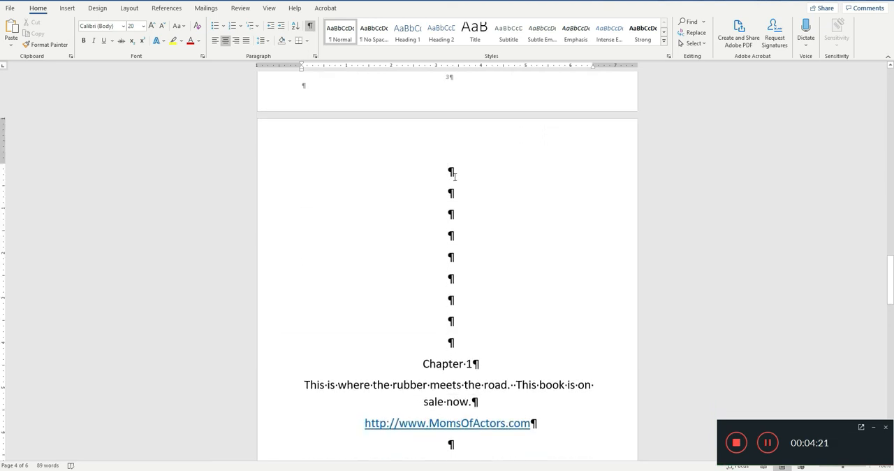
scroll(454, 177, up, 6)
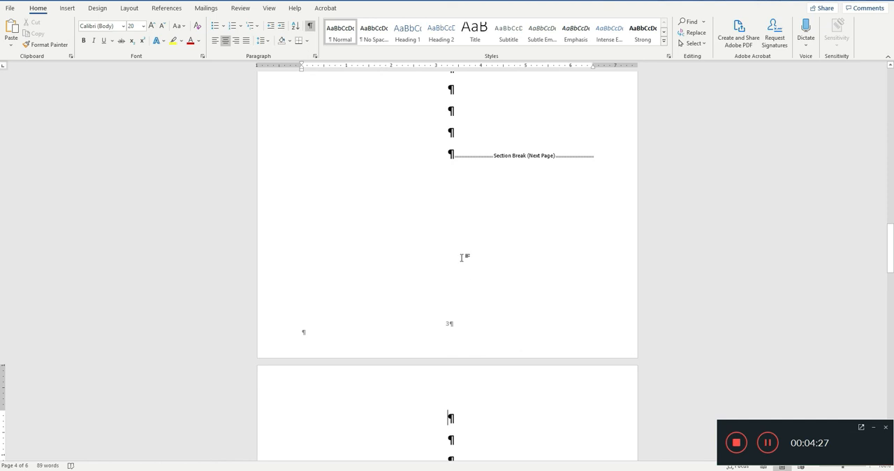
scroll(471, 177, up, 2)
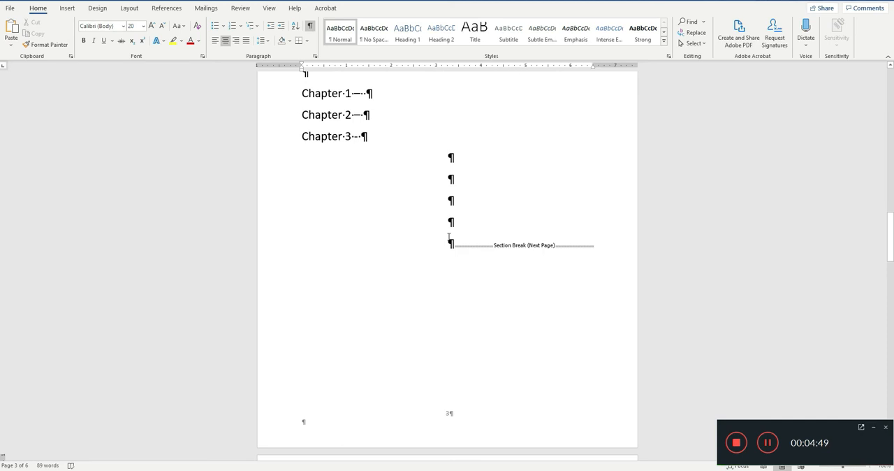
Step: Open the Table of Contents page's footer for editing and compare the header and footer section labels on both sides of the break
double_click(403, 421)
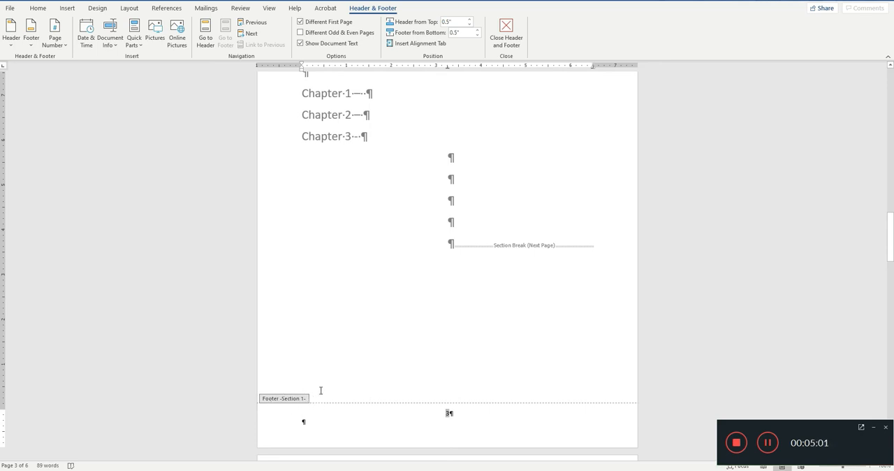
scroll(319, 389, down, 2)
scroll(333, 387, down, 7)
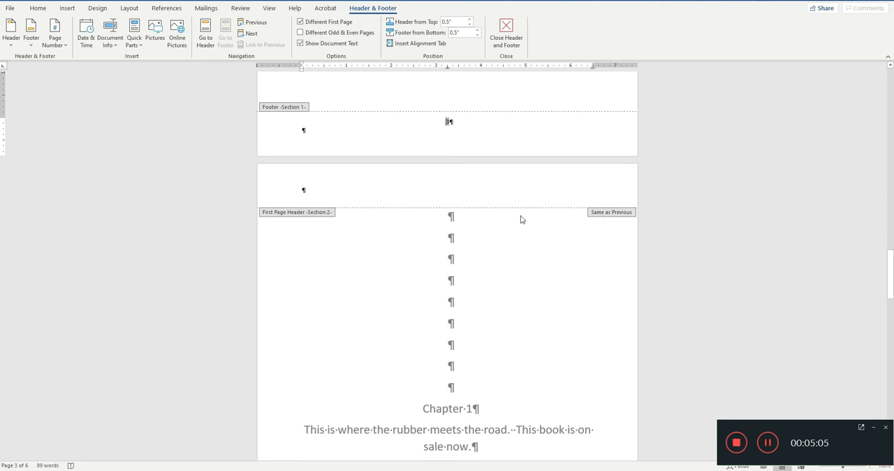
scroll(461, 363, down, 4)
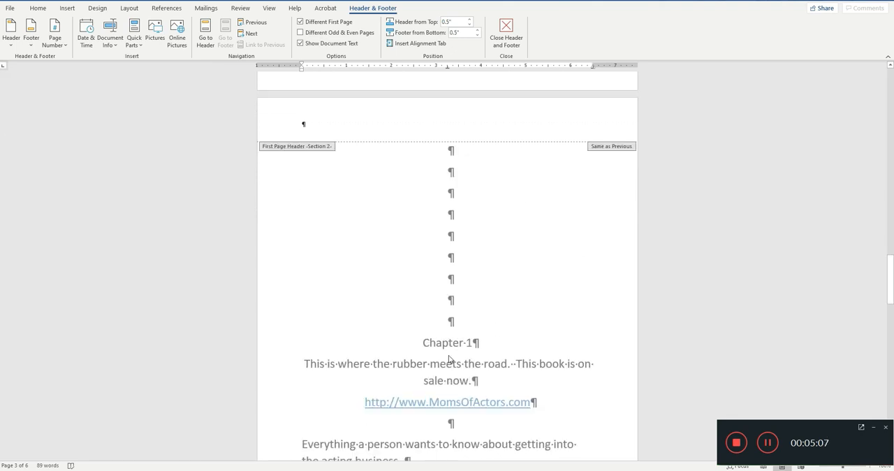
scroll(325, 375, down, 6)
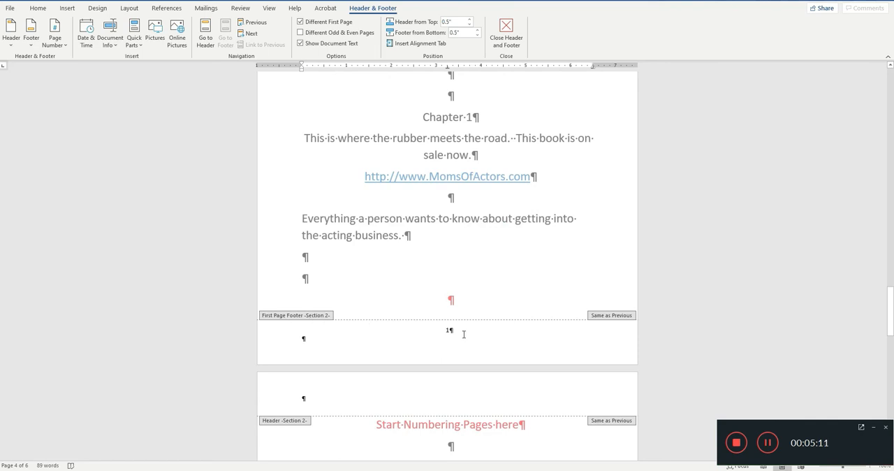
scroll(415, 347, down, 4)
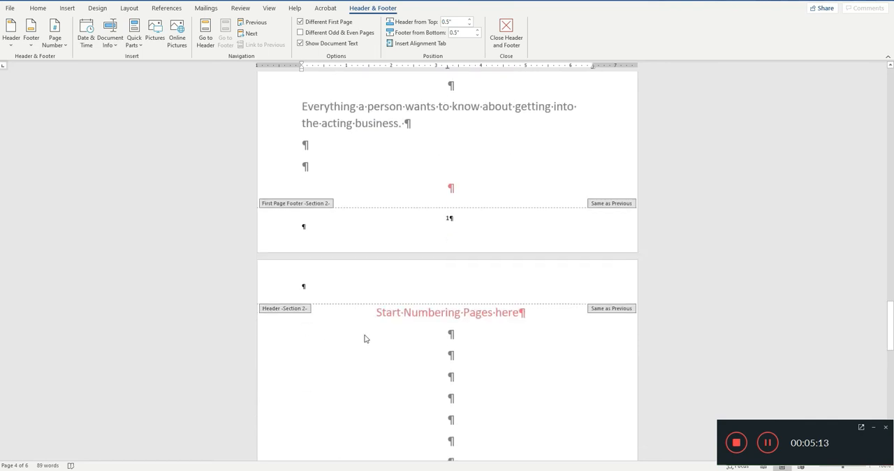
scroll(366, 339, down, 3)
scroll(353, 323, up, 5)
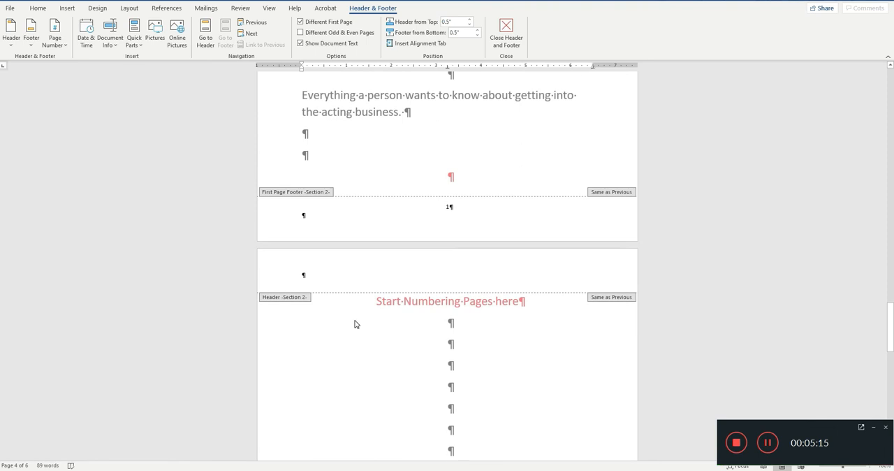
scroll(355, 316, up, 10)
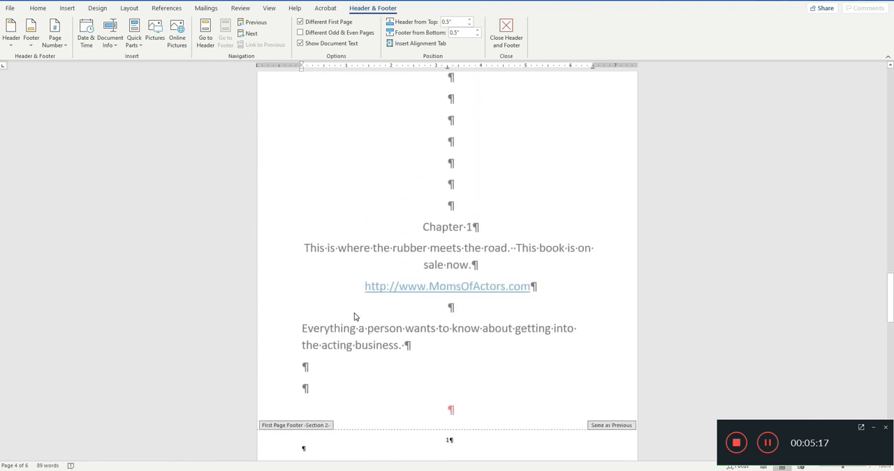
scroll(355, 314, up, 7)
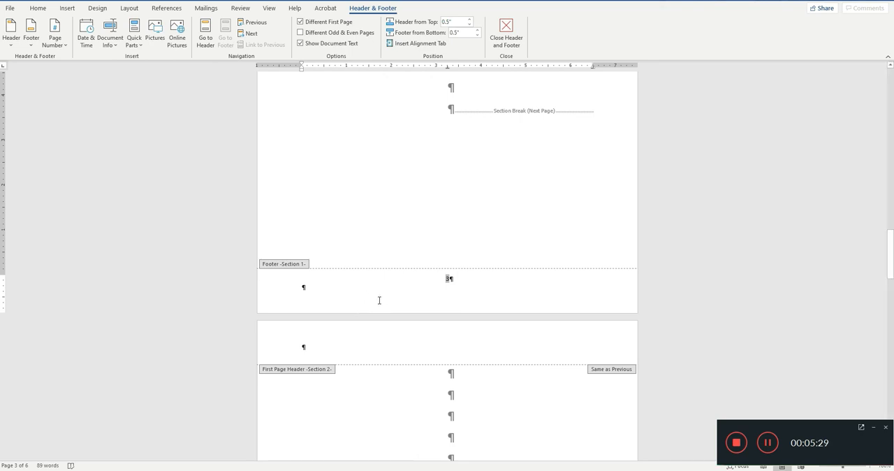
scroll(381, 305, down, 5)
scroll(383, 305, down, 4)
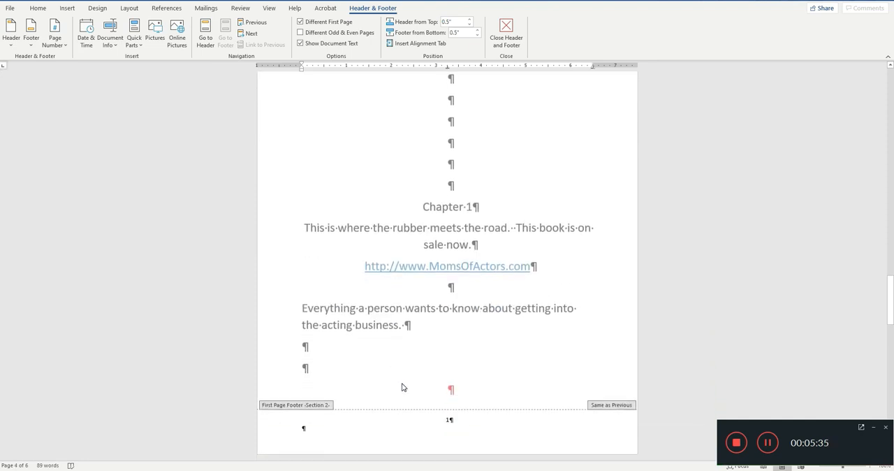
Step: Select the page number in the Chapter 1 footer and review the headers and footers on the adjoining pages
click(440, 426)
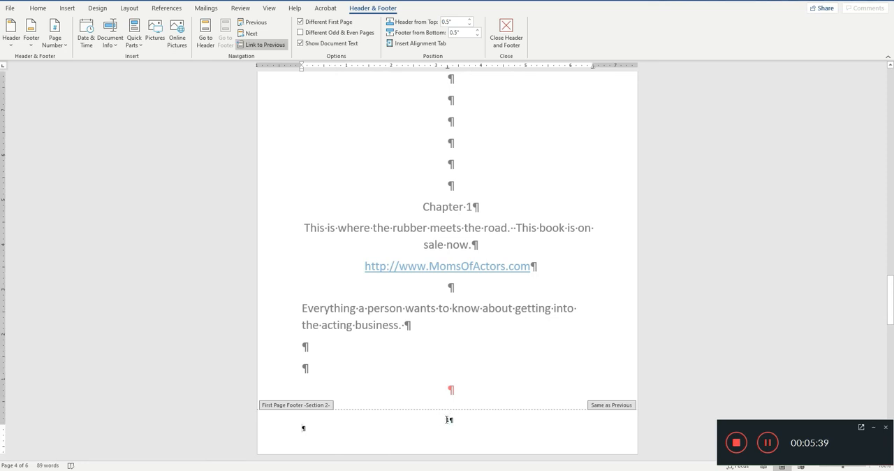
double_click(447, 419)
scroll(436, 315, up, 3)
scroll(436, 315, up, 3)
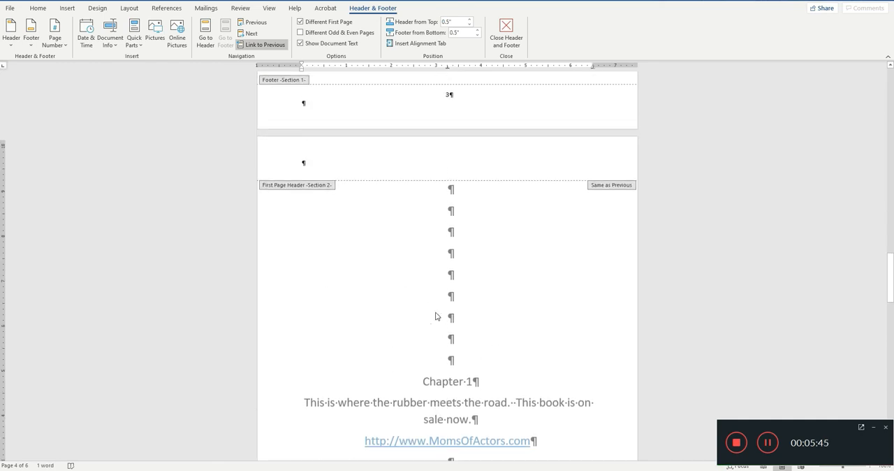
scroll(425, 303, down, 6)
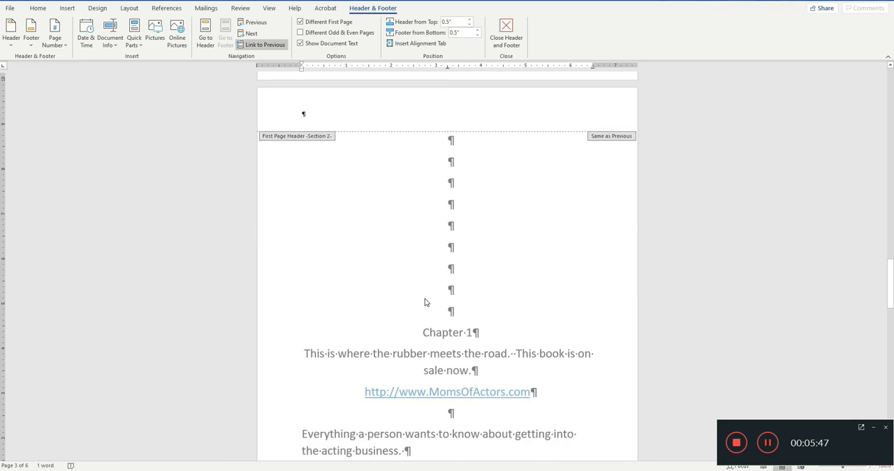
scroll(424, 303, down, 7)
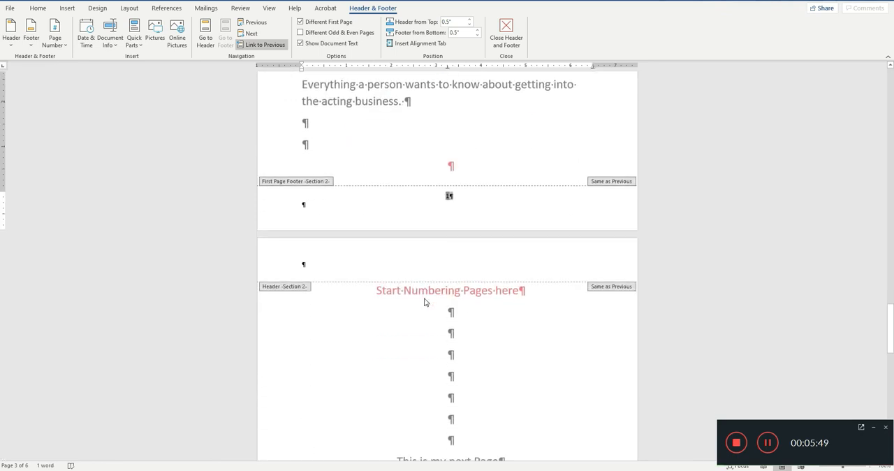
scroll(430, 193, up, 6)
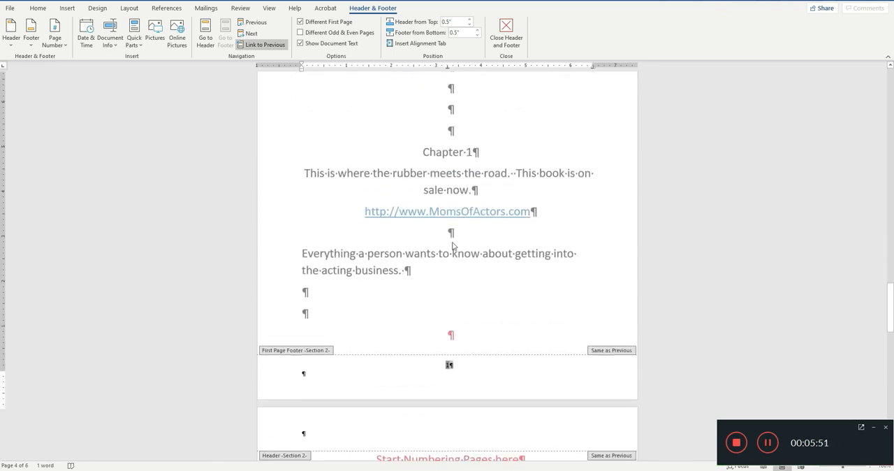
click(442, 112)
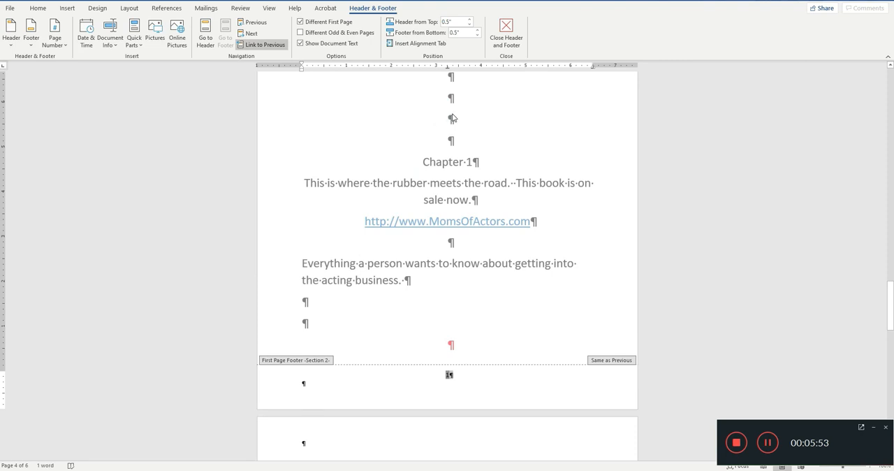
click(412, 390)
click(436, 134)
scroll(454, 143, up, 4)
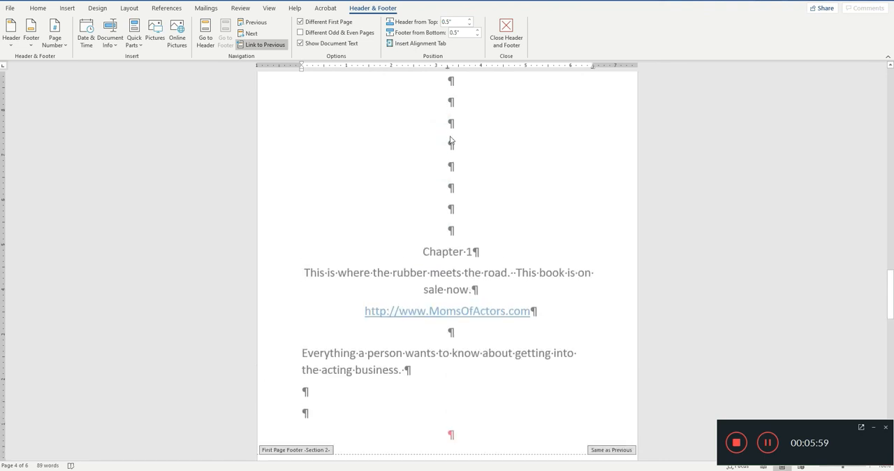
click(442, 150)
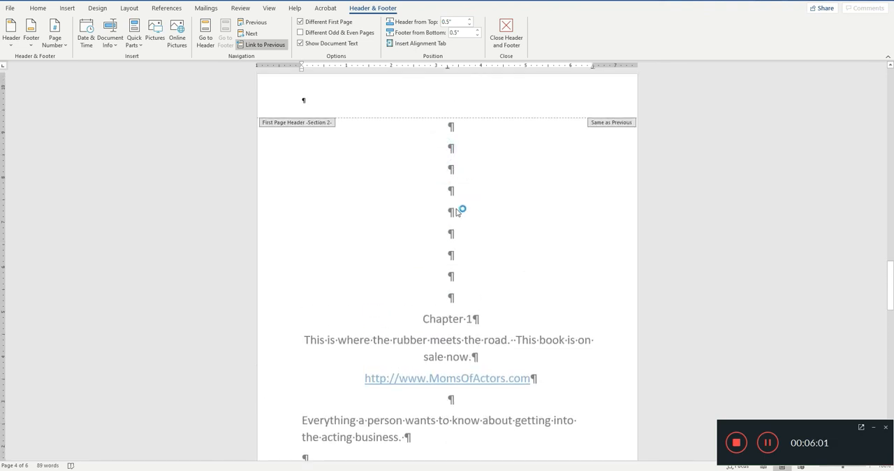
click(405, 222)
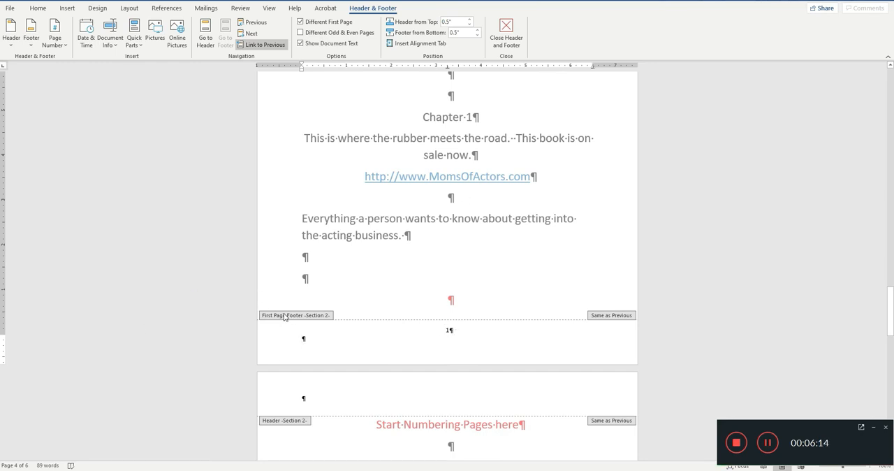
Step: Format the Chapter 1 footer's page number as 1, 2, 3 with numbering starting at 1
click(448, 329)
double_click(447, 330)
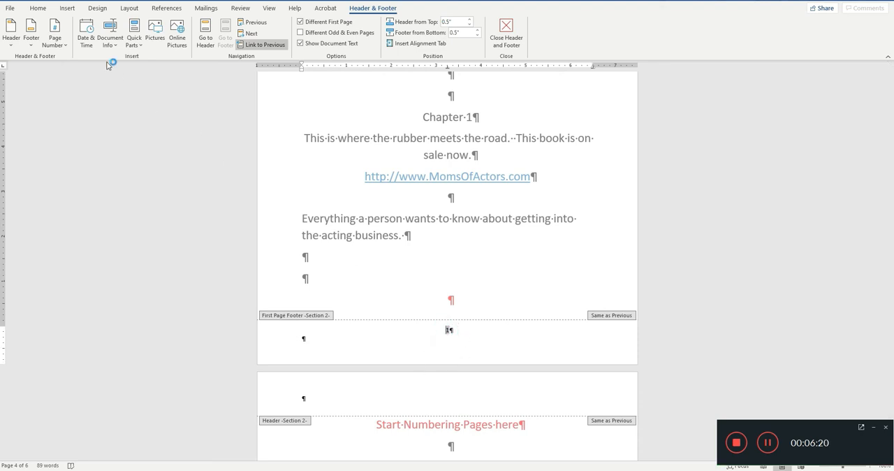
click(64, 48)
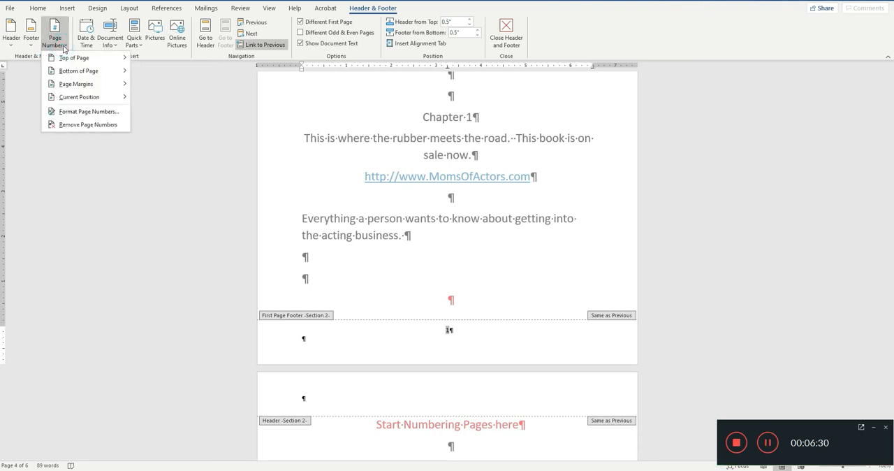
click(72, 111)
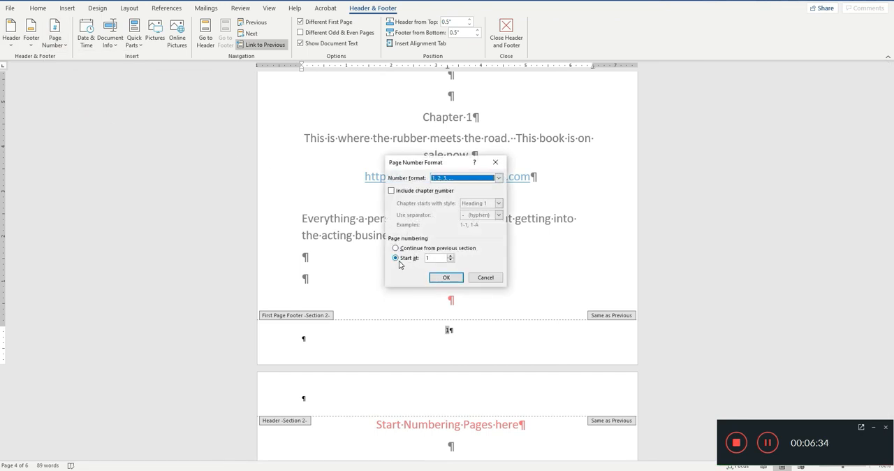
click(450, 282)
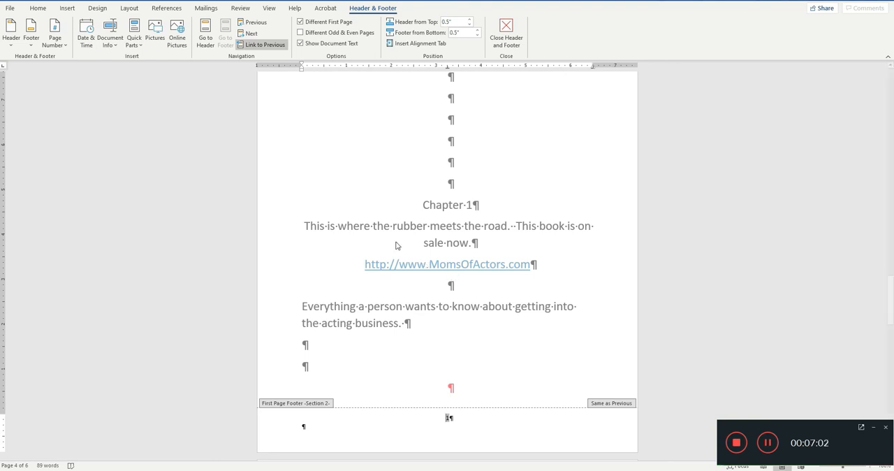
Step: Turn off Different First Page for Section 2 and unlink its footer from the previous section
click(300, 23)
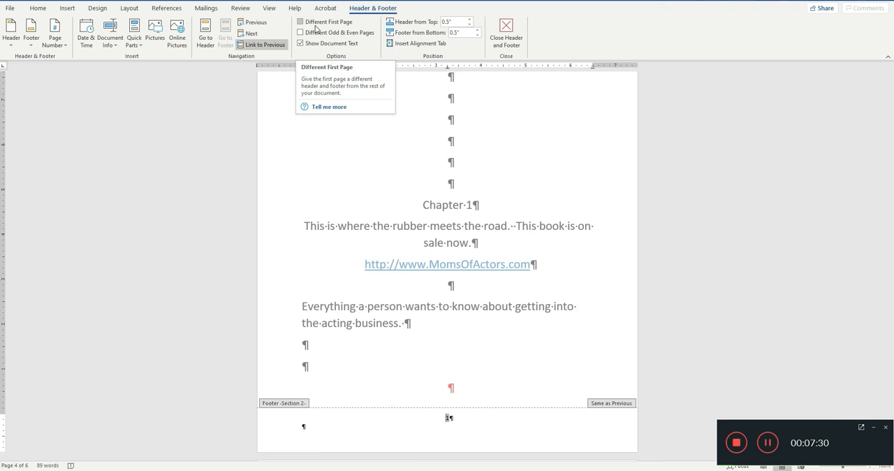
click(257, 46)
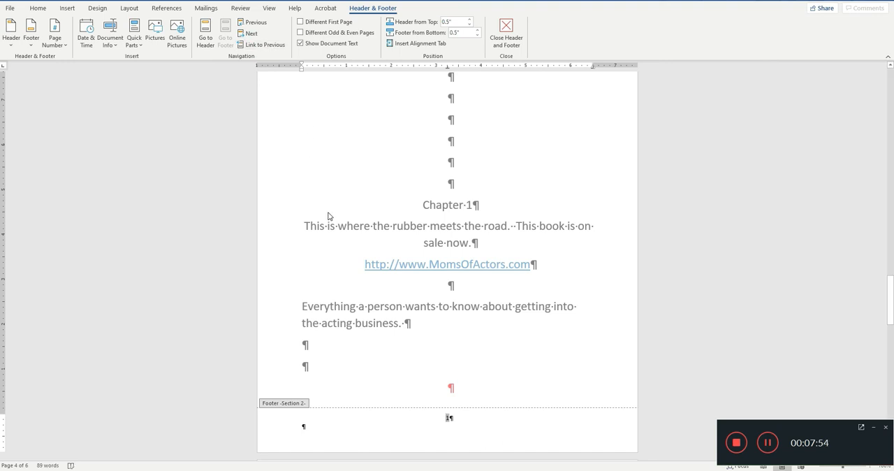
Step: Delete the page number from the Section 1 footer on the Table of Contents page
click(259, 24)
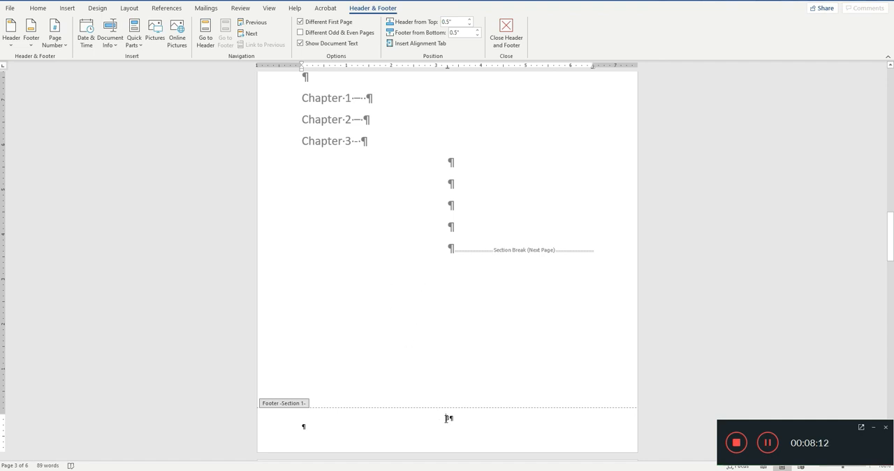
drag(445, 418, 449, 418)
key(Delete)
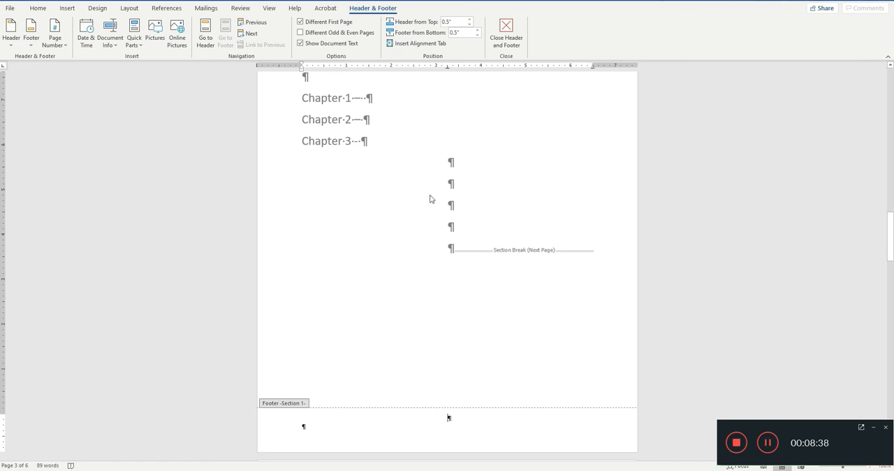
Step: Turn off Different First Page for Section 1, then leave footer editing and hide the paragraph marks
click(300, 22)
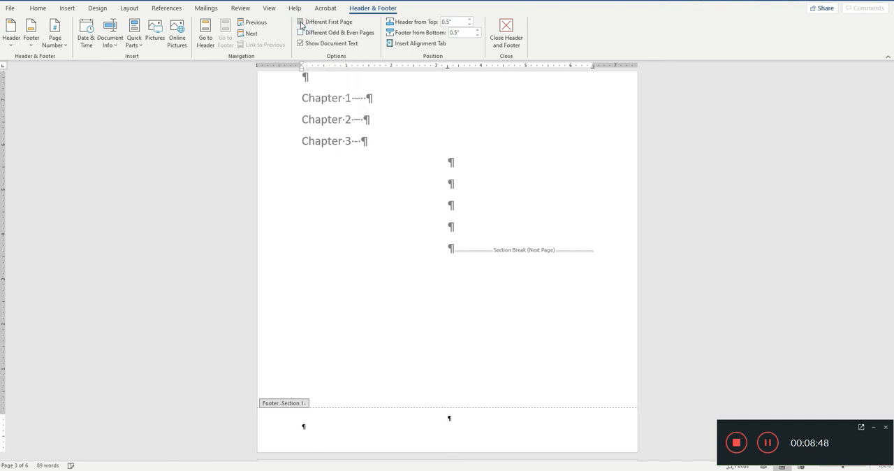
click(509, 31)
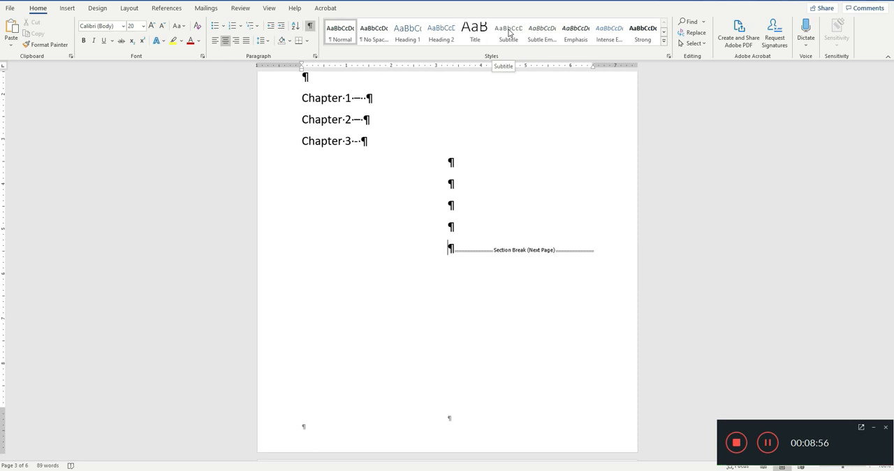
click(310, 28)
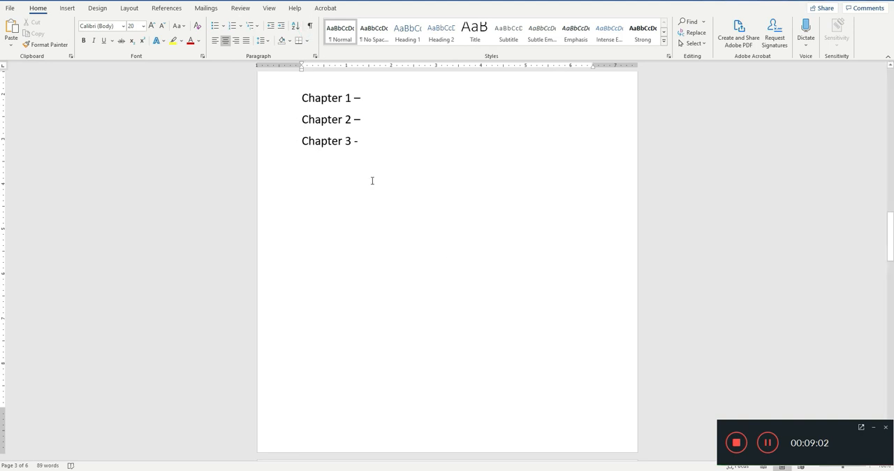
Step: Delete four blank lines above the Chapter 1 heading at the start of its page
scroll(393, 192, down, 5)
scroll(396, 182, down, 2)
click(406, 178)
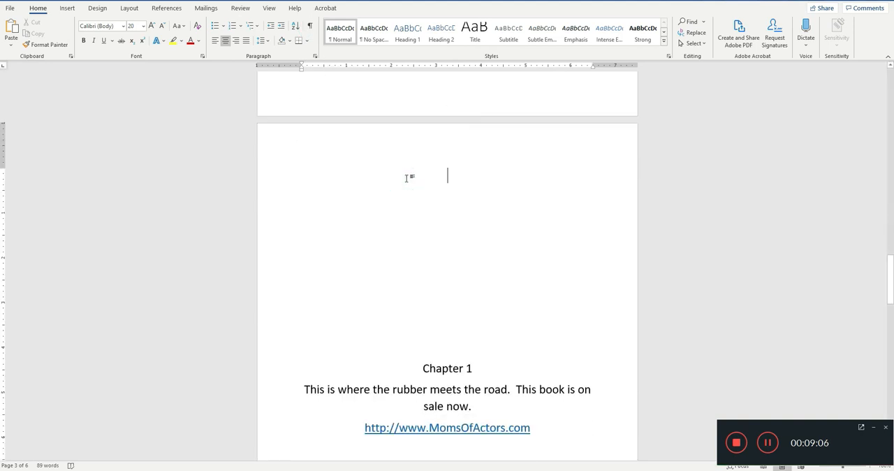
key(Delete)
key(Delete)
key(Delete)
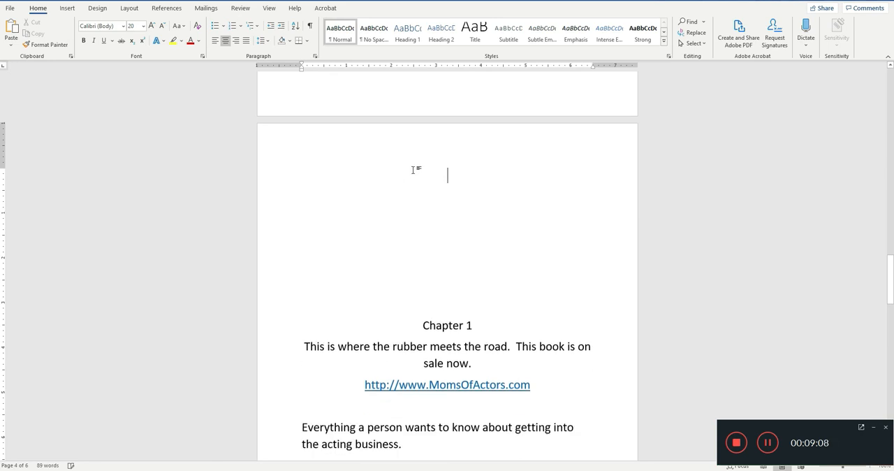
key(Delete)
Step: Review the footers from Chapter 1 to the last page and back up to the cover to check the page numbering
scroll(417, 182, down, 4)
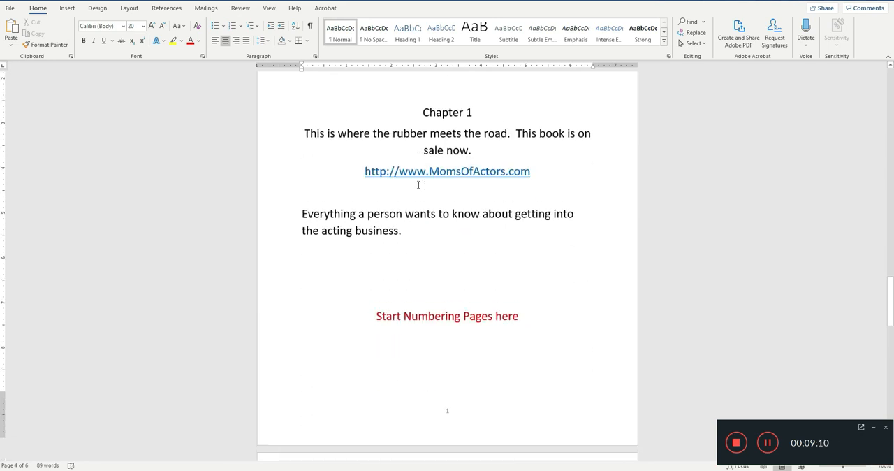
scroll(435, 259, down, 1)
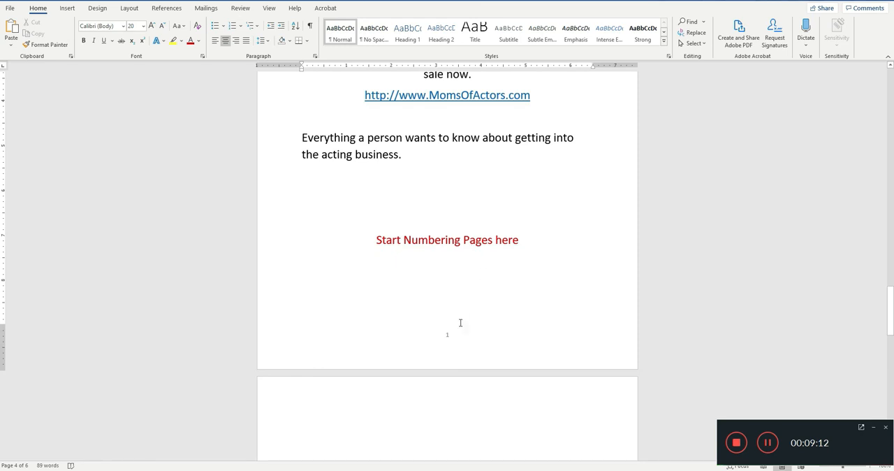
scroll(444, 335, down, 2)
scroll(430, 317, down, 8)
scroll(432, 315, down, 7)
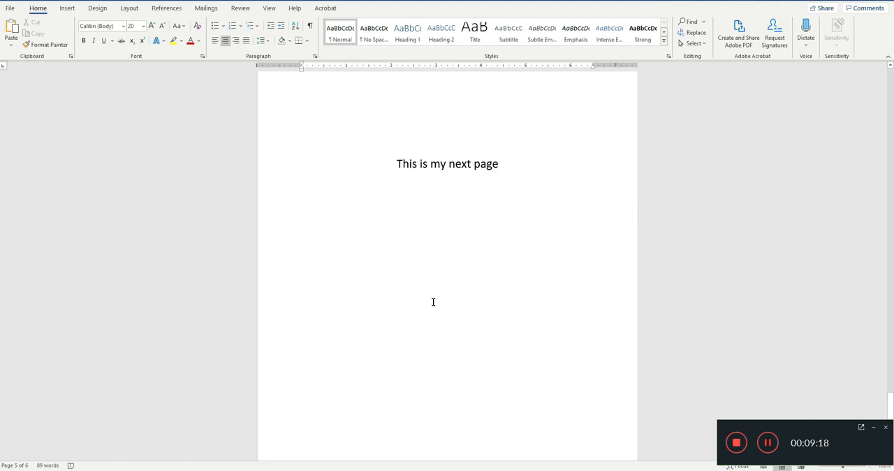
scroll(433, 302, down, 2)
scroll(431, 297, up, 13)
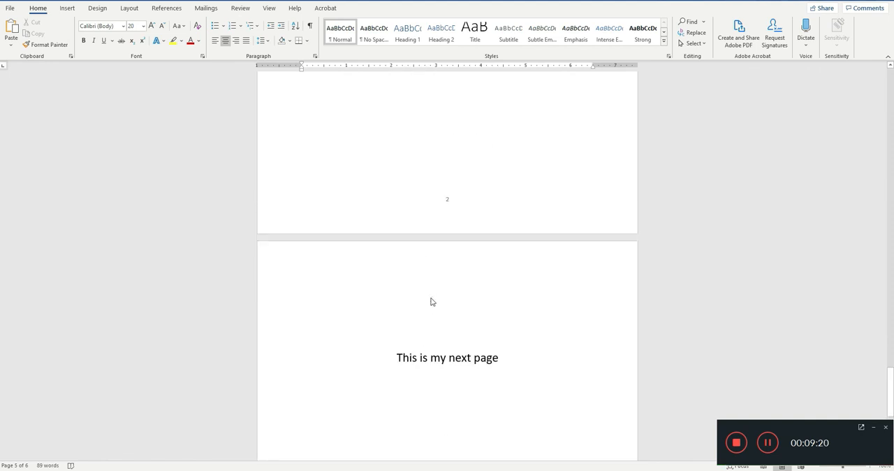
scroll(430, 296, up, 9)
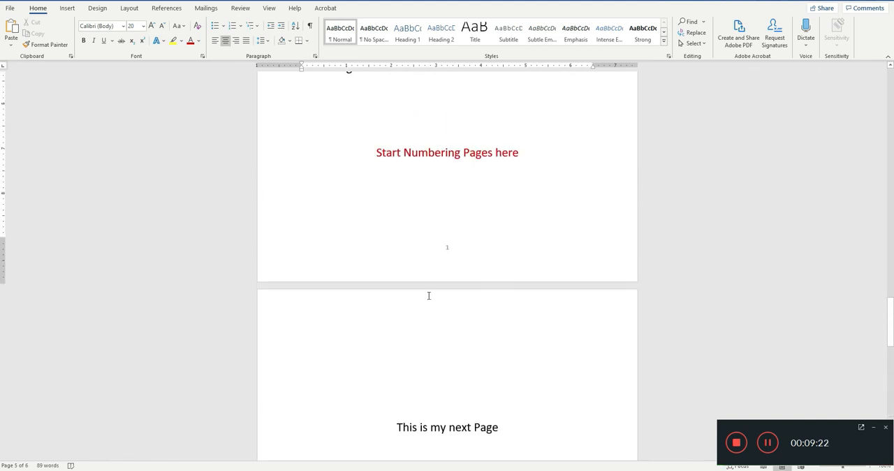
scroll(427, 294, up, 10)
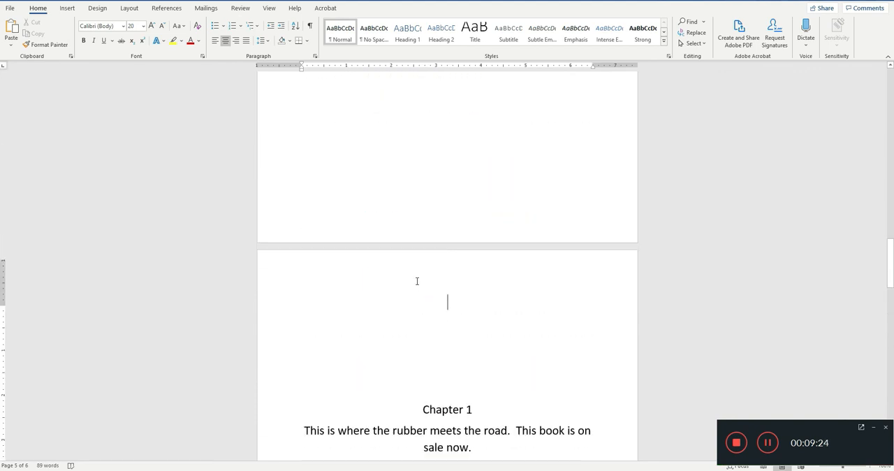
scroll(414, 275, up, 9)
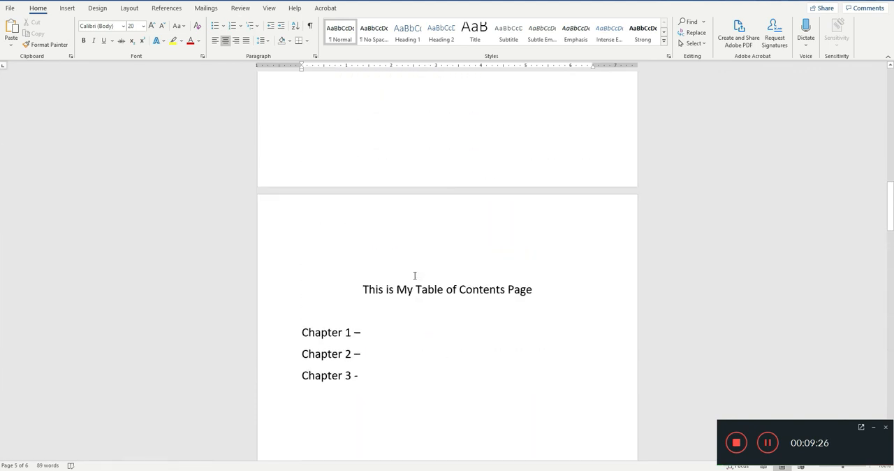
scroll(413, 275, up, 6)
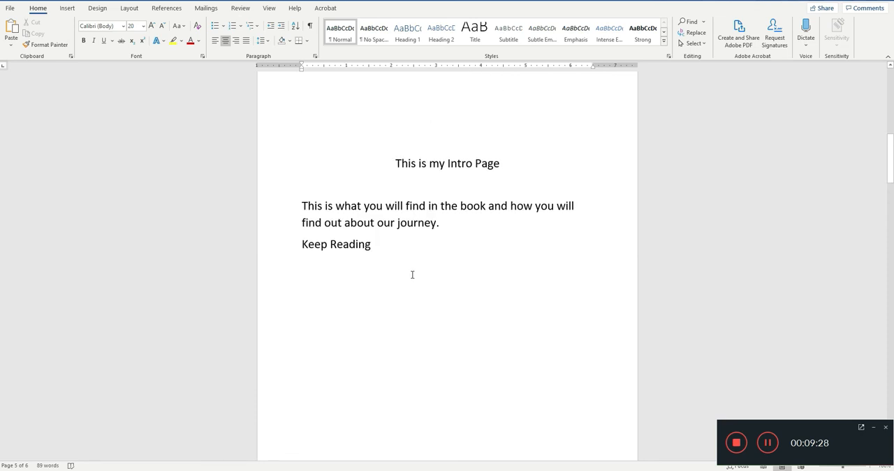
scroll(409, 272, up, 4)
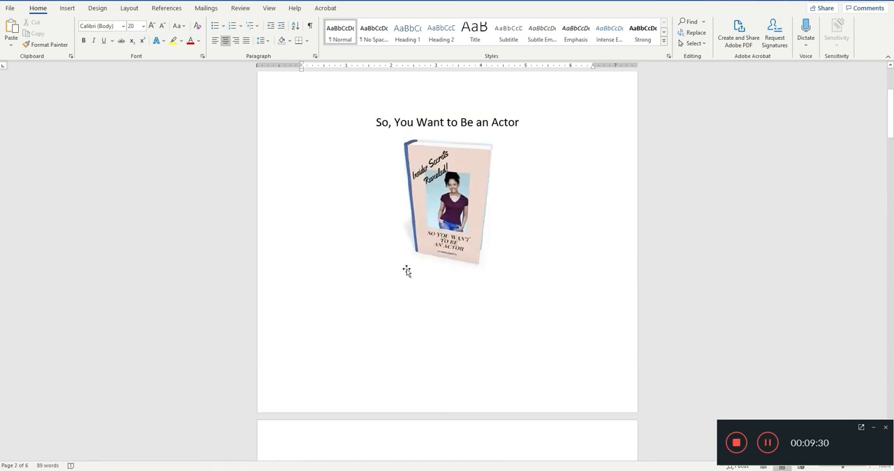